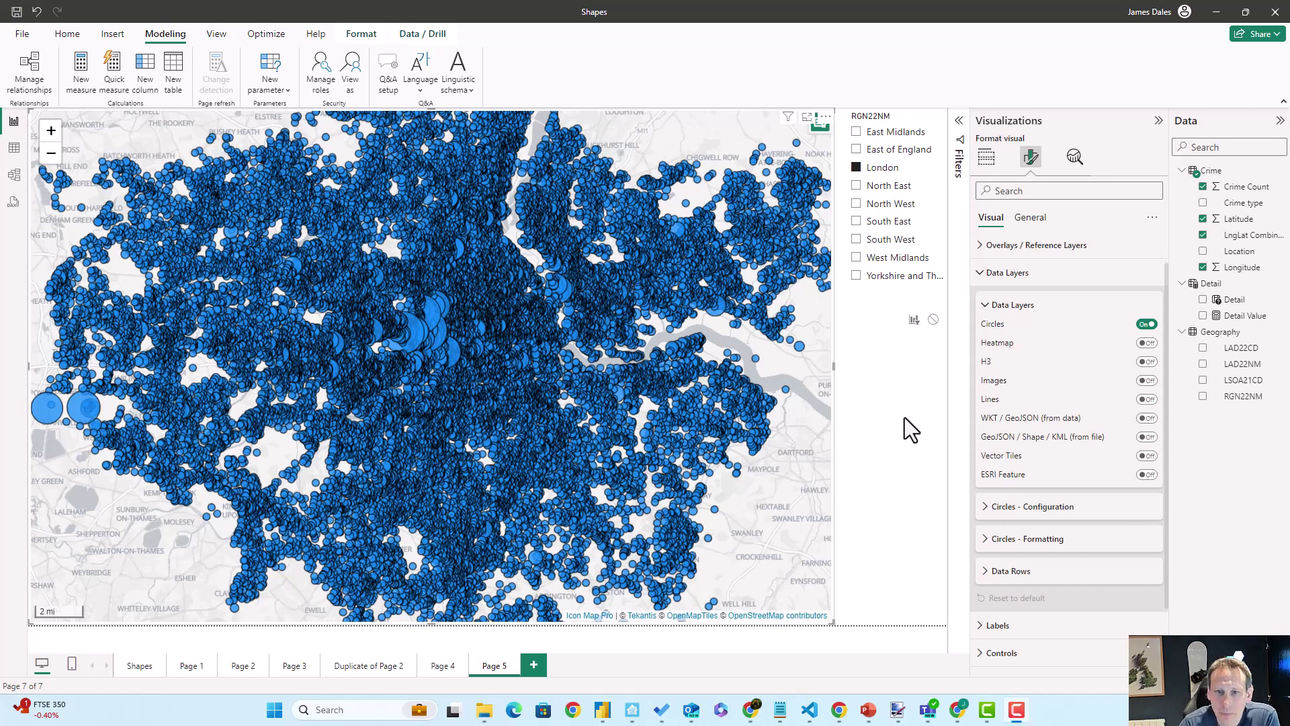
Switch the Circles layer off and H3 on, and move Sum of Crime Count from Circle size to H3 weight
{"action": "left_click", "coordinate": [1148, 327]}
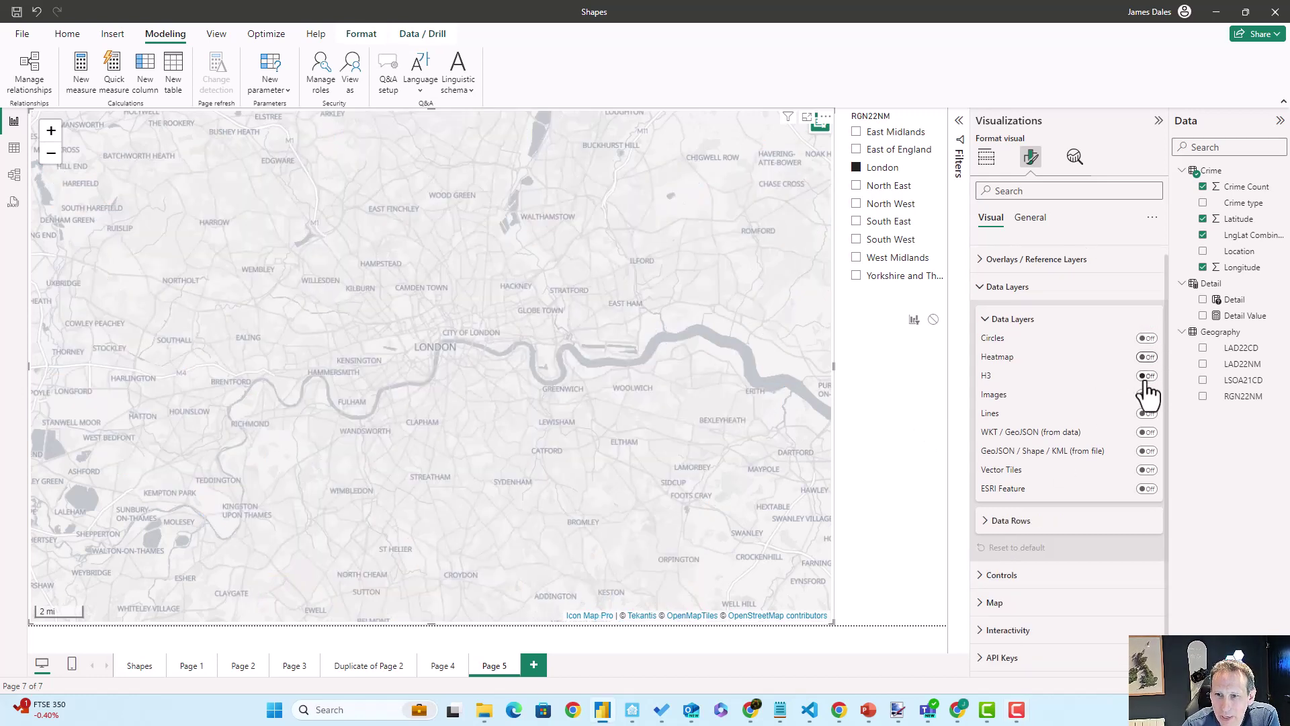
{"action": "left_click", "coordinate": [1147, 376]}
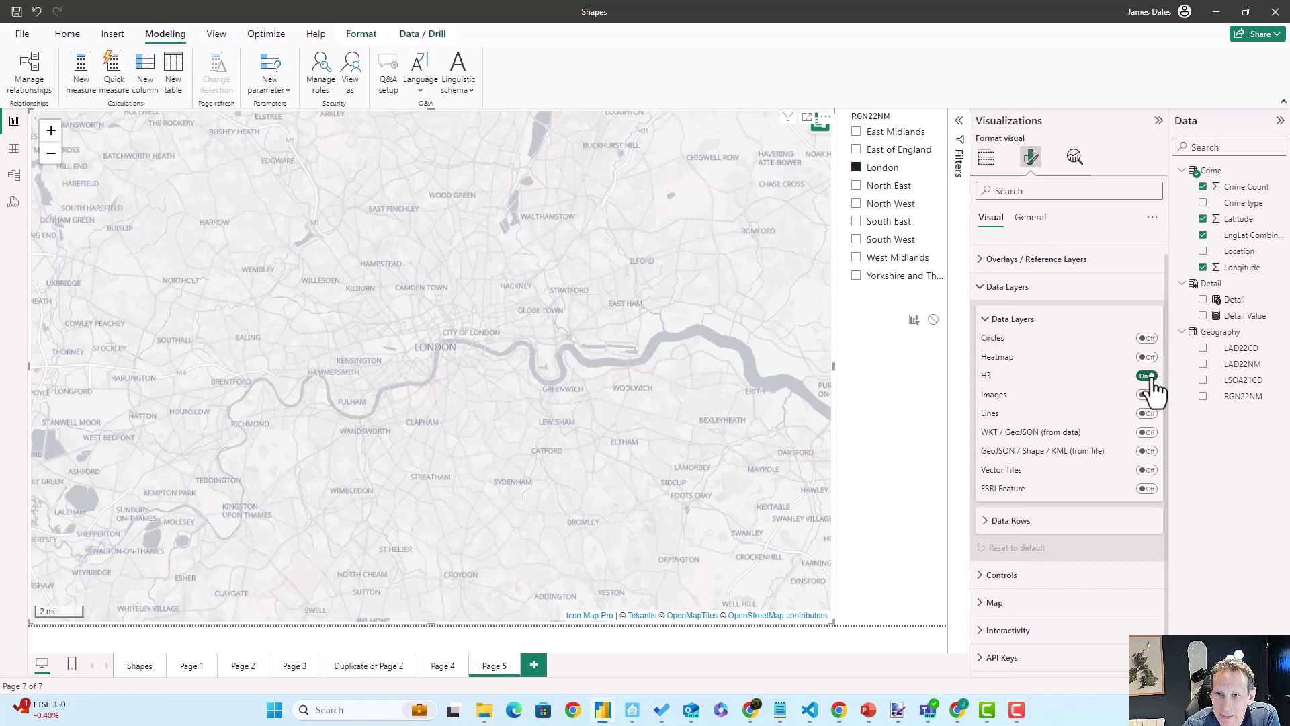
{"action": "left_click", "coordinate": [985, 157]}
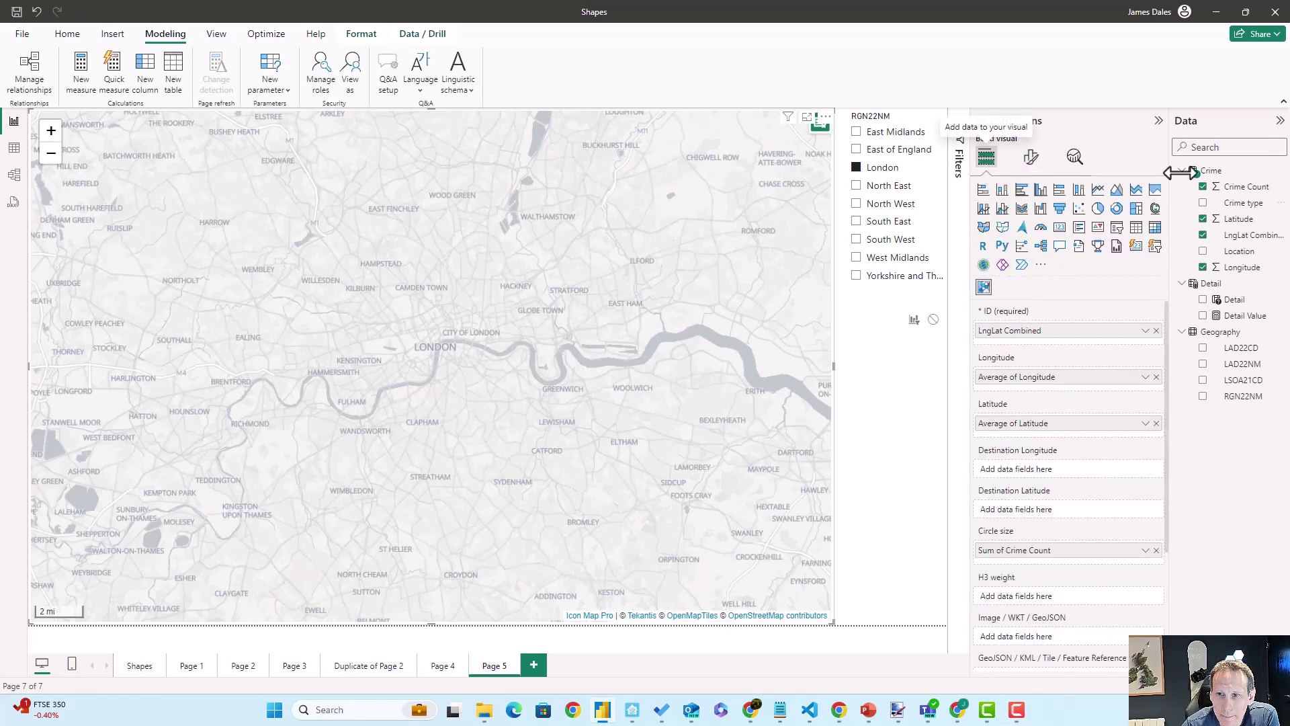
{"action": "scroll", "coordinate": [1082, 446], "scroll_direction": "down", "scroll_amount": 2}
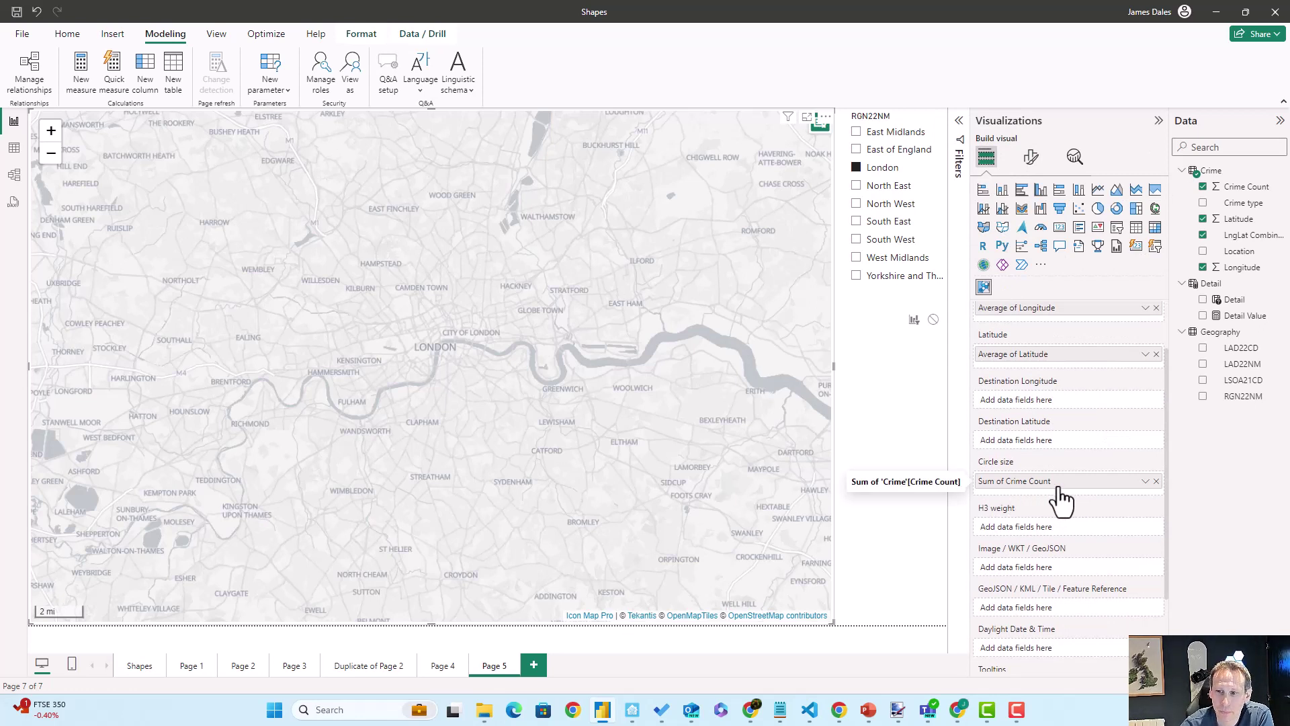
{"action": "left_click_drag", "start_coordinate": [1047, 485], "coordinate": [1053, 530]}
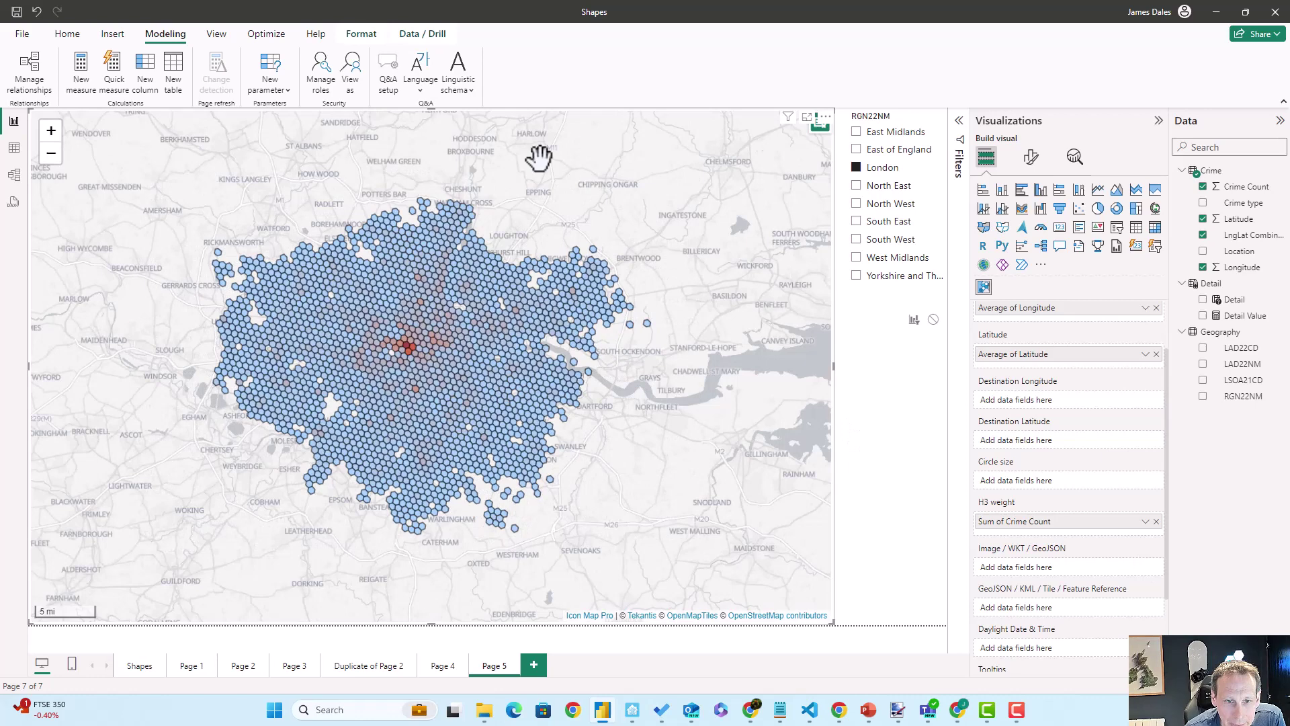
Change the H3 Configuration Resolution from 8 to 5
{"action": "left_click", "coordinate": [1038, 163]}
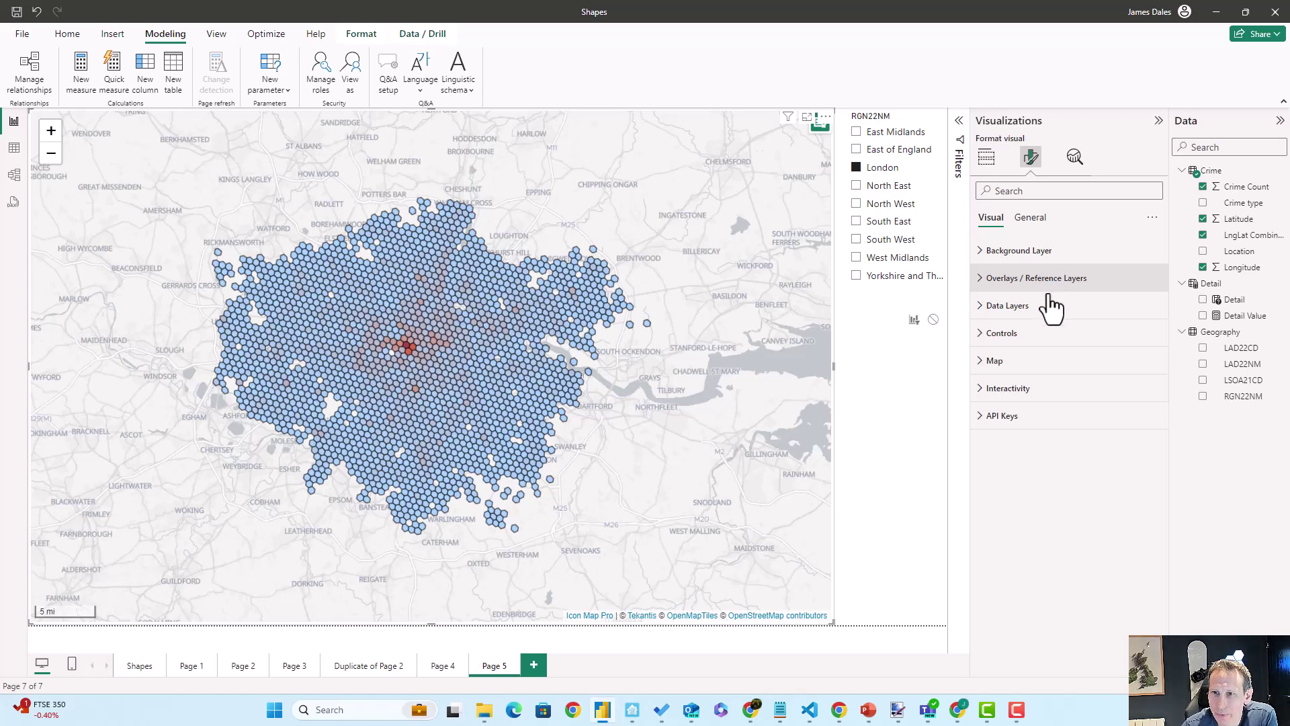
{"action": "left_click", "coordinate": [1011, 308]}
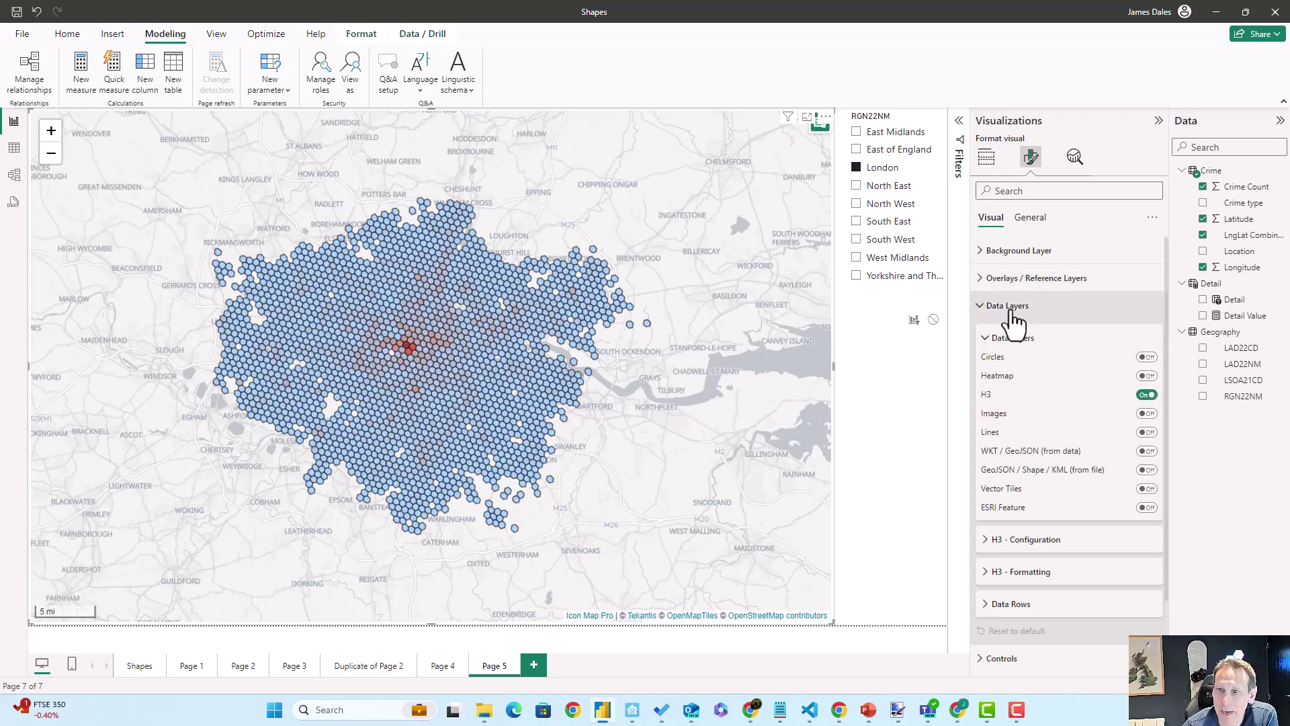
{"action": "scroll", "coordinate": [1035, 377], "scroll_direction": "down", "scroll_amount": 2}
{"action": "left_click", "coordinate": [1008, 455]}
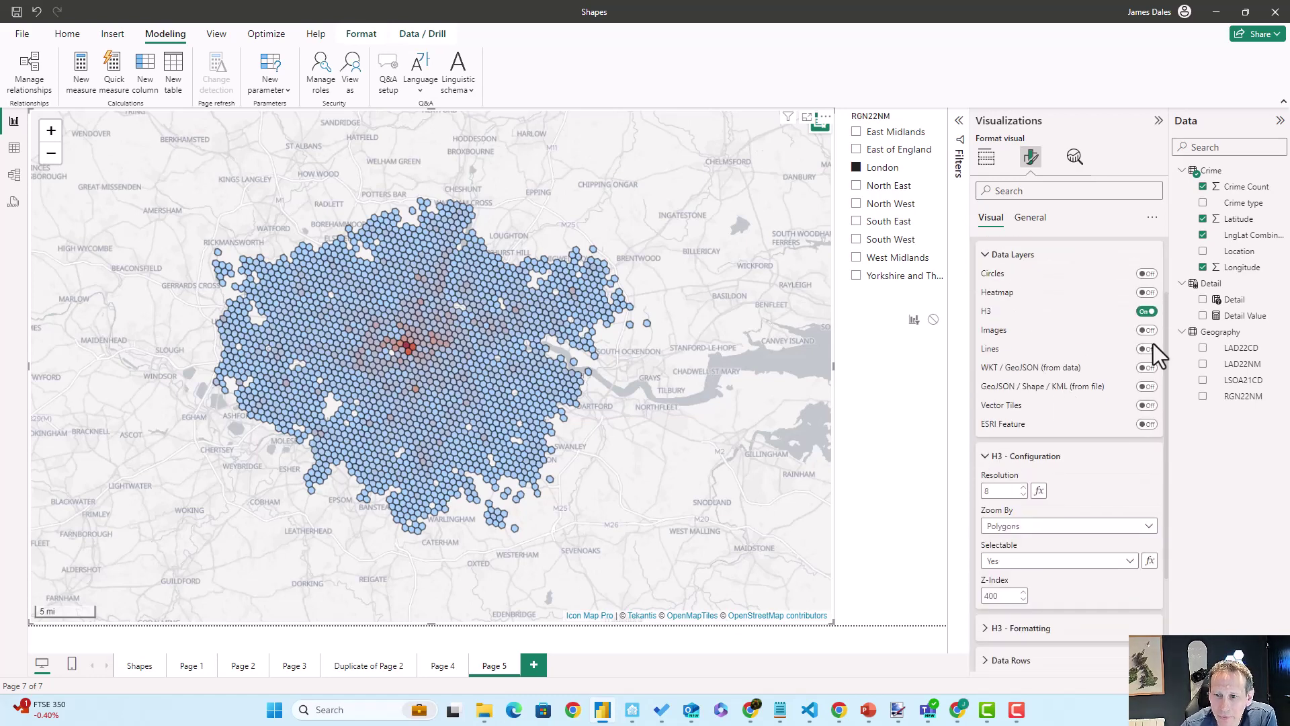
{"action": "scroll", "coordinate": [1115, 262], "scroll_direction": "down", "scroll_amount": 2}
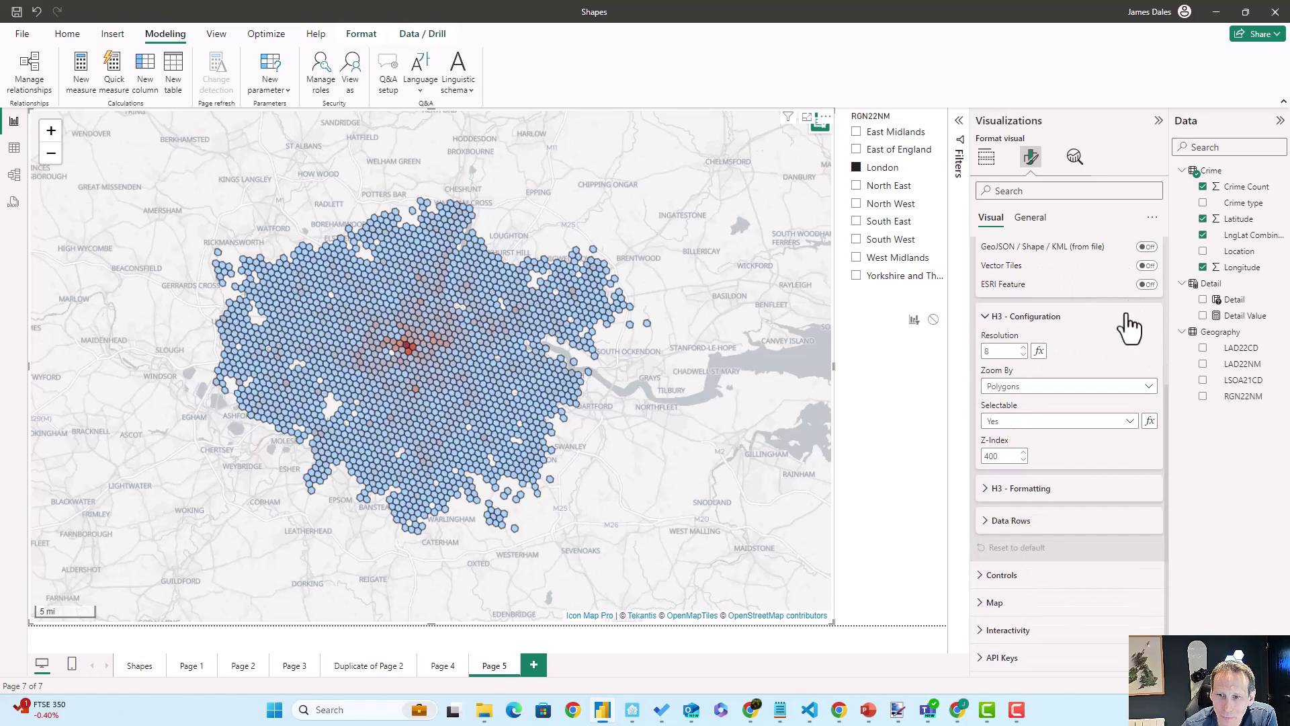
{"action": "double_click", "coordinate": [1000, 349]}
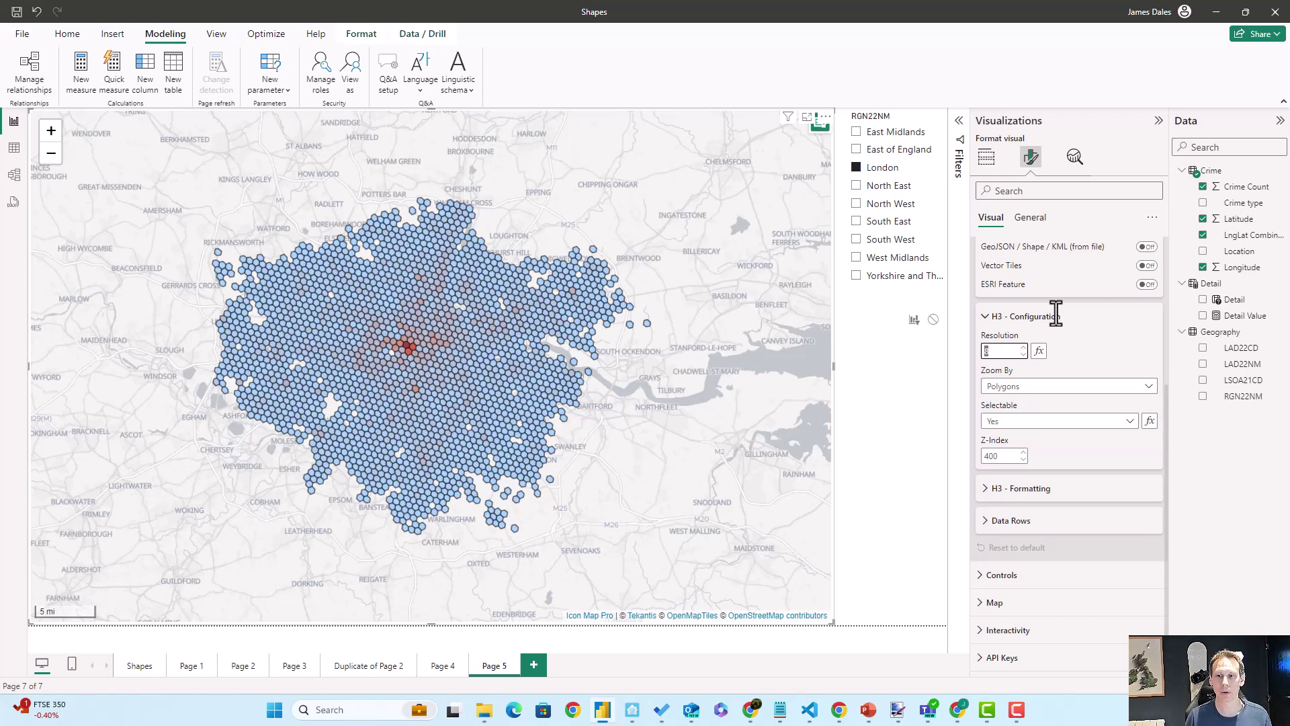
{"action": "type", "text": "58"}
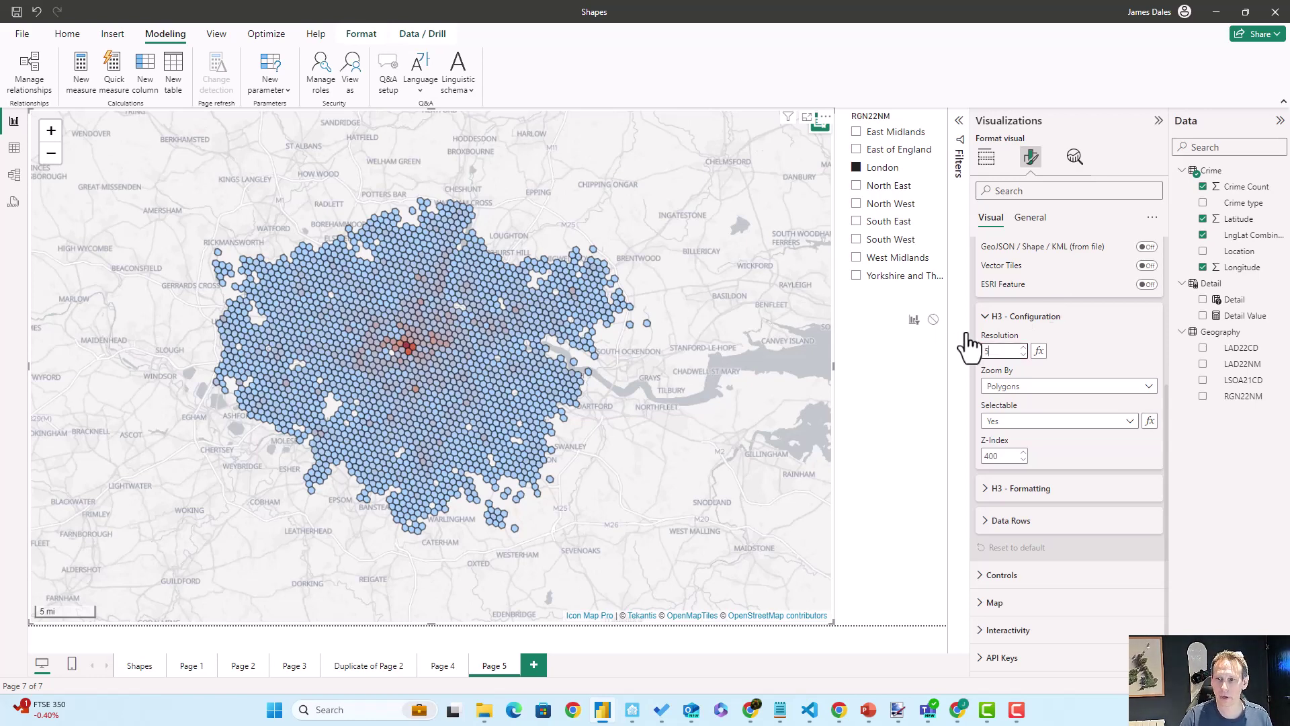
{"action": "key", "text": "BackSpace"}
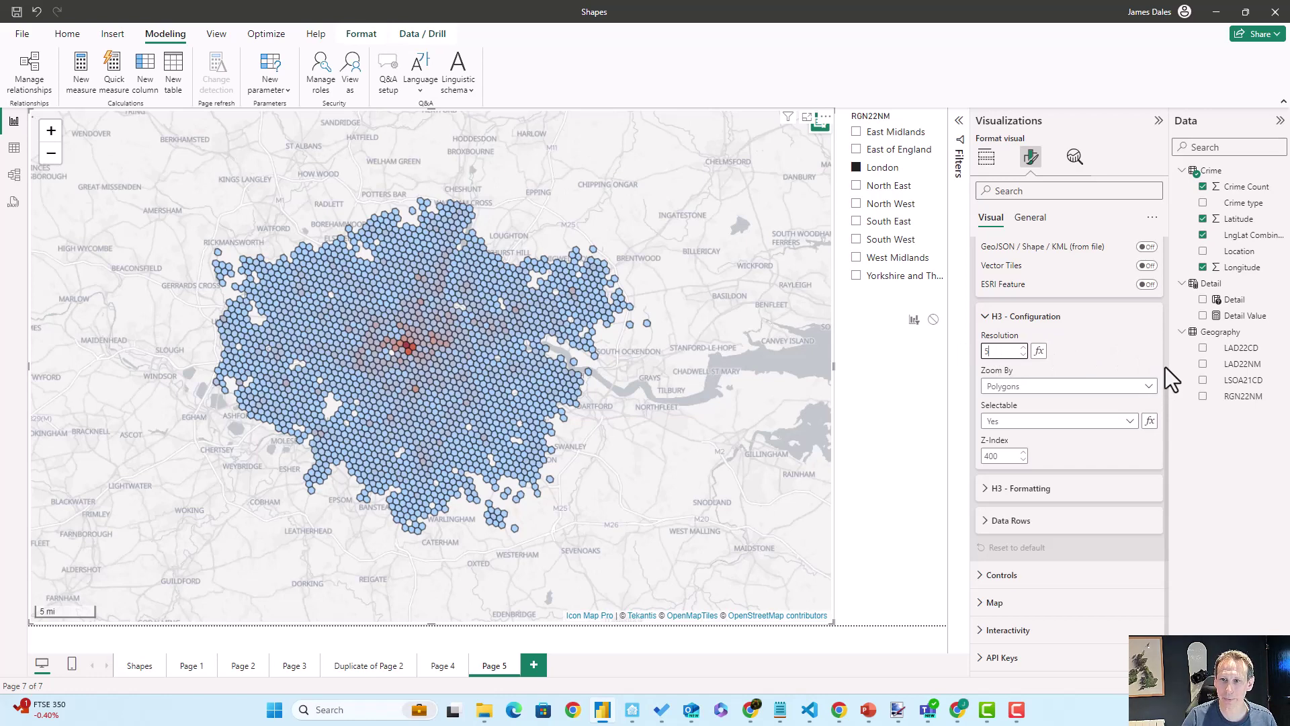
{"action": "scroll", "coordinate": [1165, 367], "scroll_direction": "up", "scroll_amount": 5}
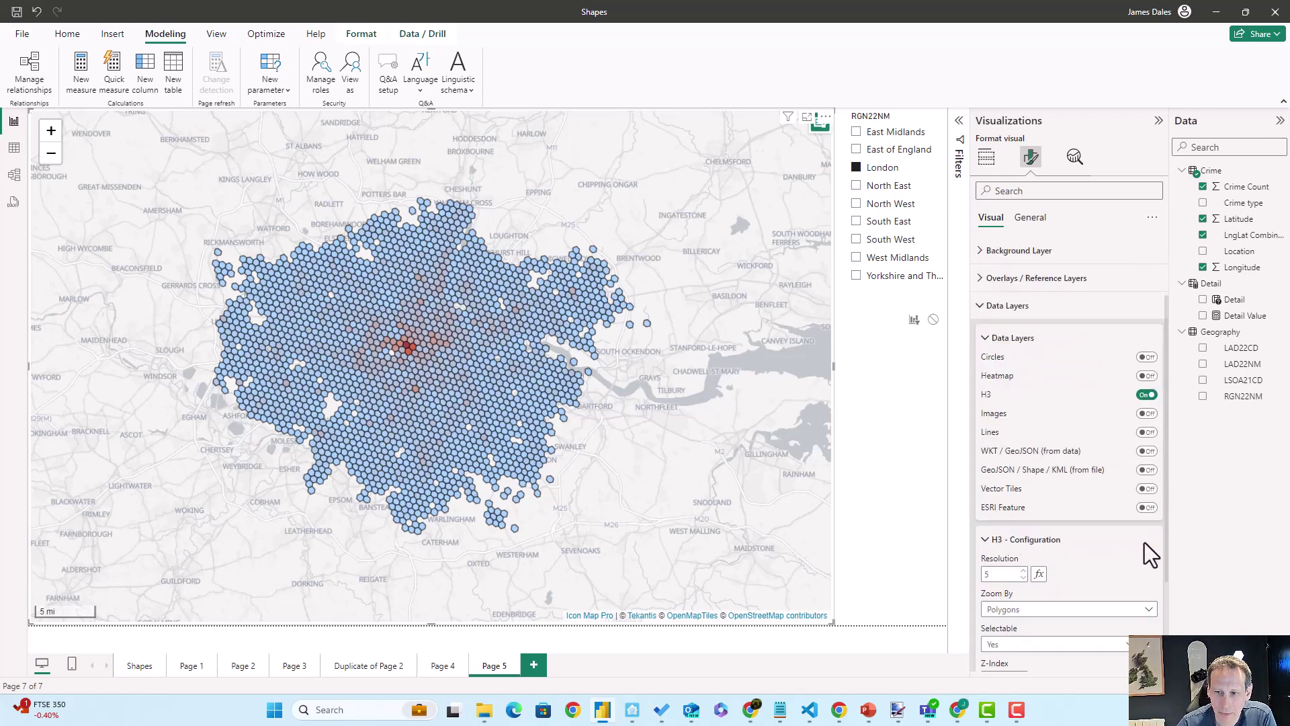
{"action": "scroll", "coordinate": [1112, 546], "scroll_direction": "down", "scroll_amount": 1}
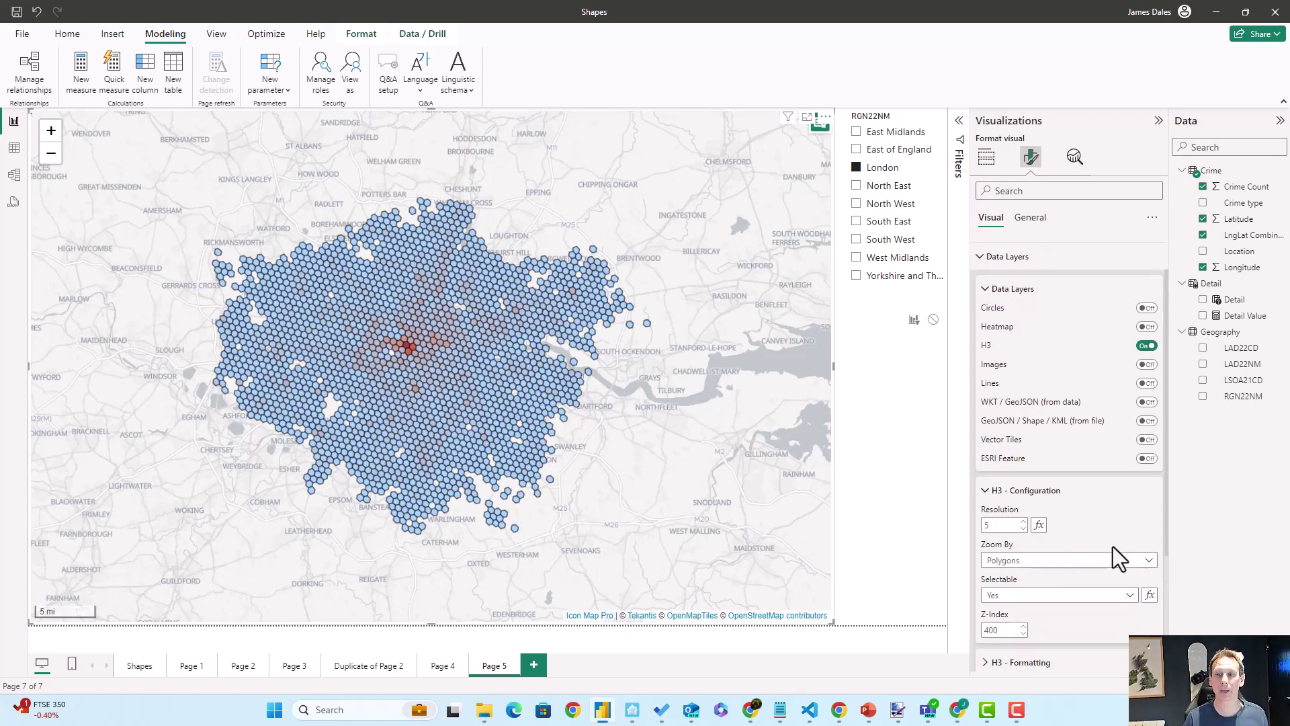
{"action": "scroll", "coordinate": [1112, 546], "scroll_direction": "down", "scroll_amount": 1}
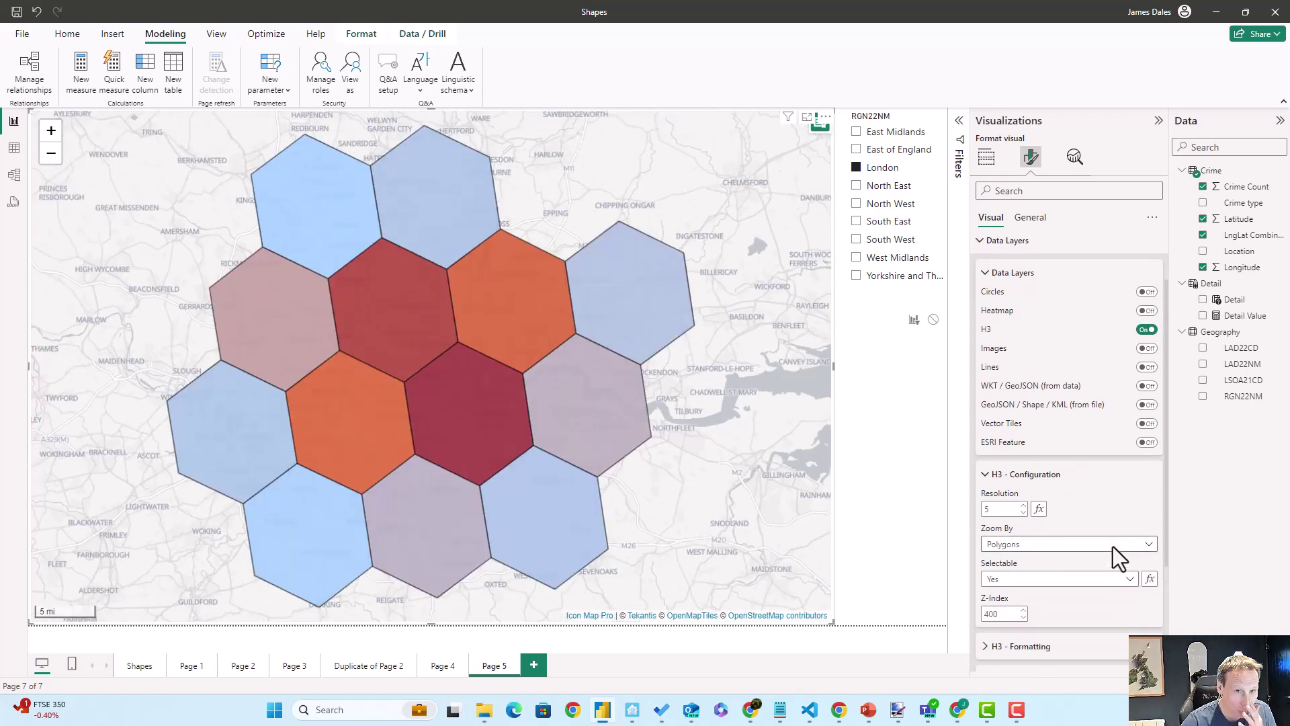
{"action": "scroll", "coordinate": [1113, 546], "scroll_direction": "down", "scroll_amount": 2}
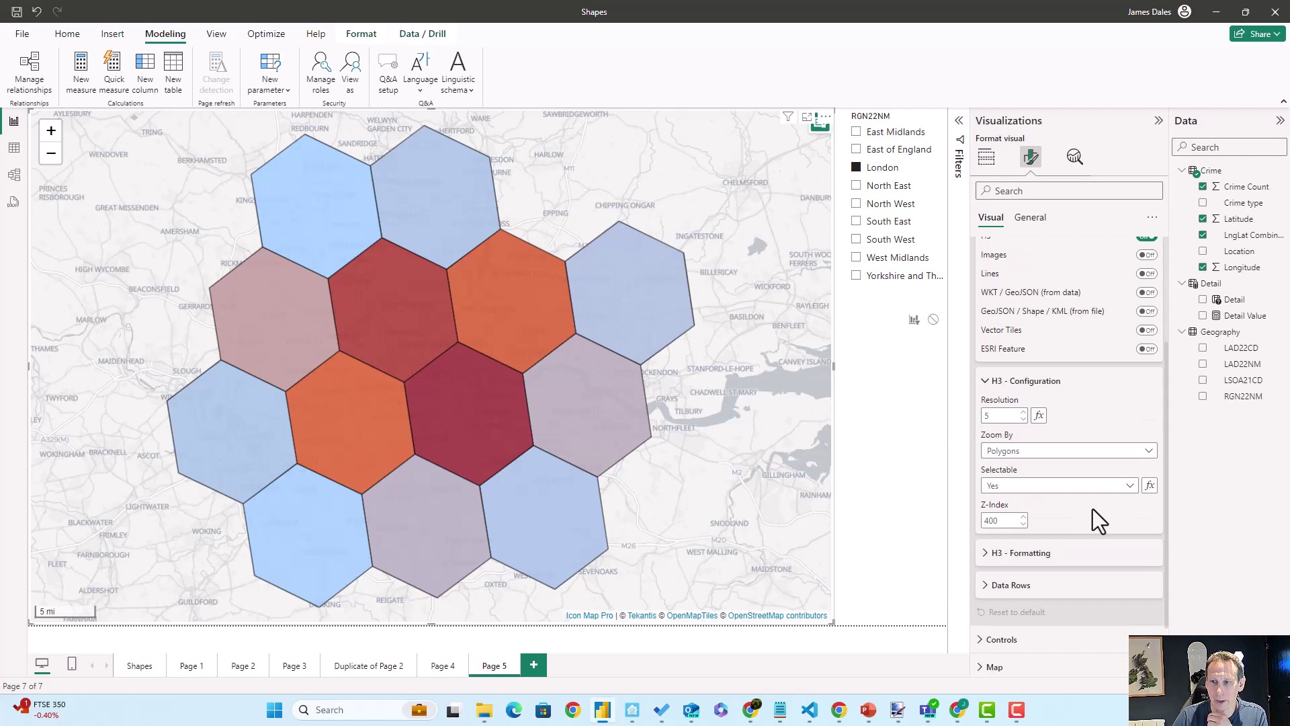
{"action": "scroll", "coordinate": [1075, 531], "scroll_direction": "down", "scroll_amount": 1}
Expand Data Rows to show the Maximum data rows limit of 60000
{"action": "left_click", "coordinate": [1035, 571]}
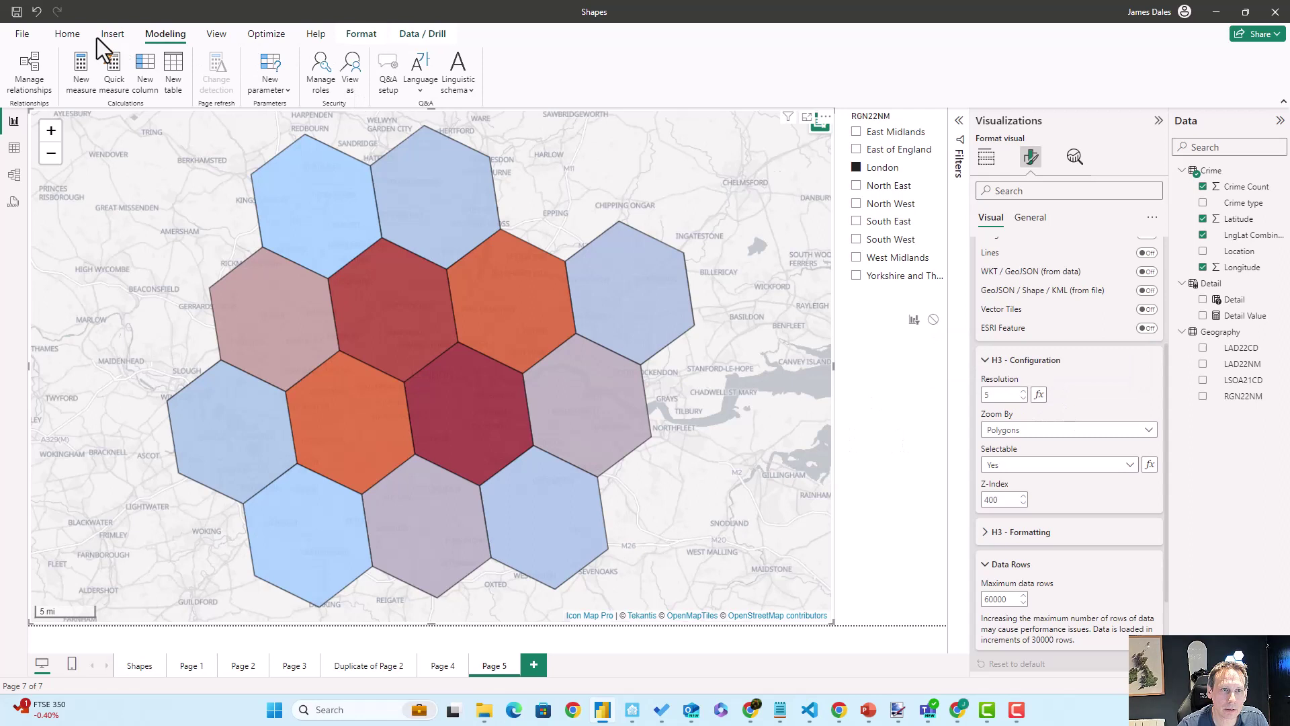
Start a new numeric range parameter named 'Level of Detail'
{"action": "left_click", "coordinate": [275, 65]}
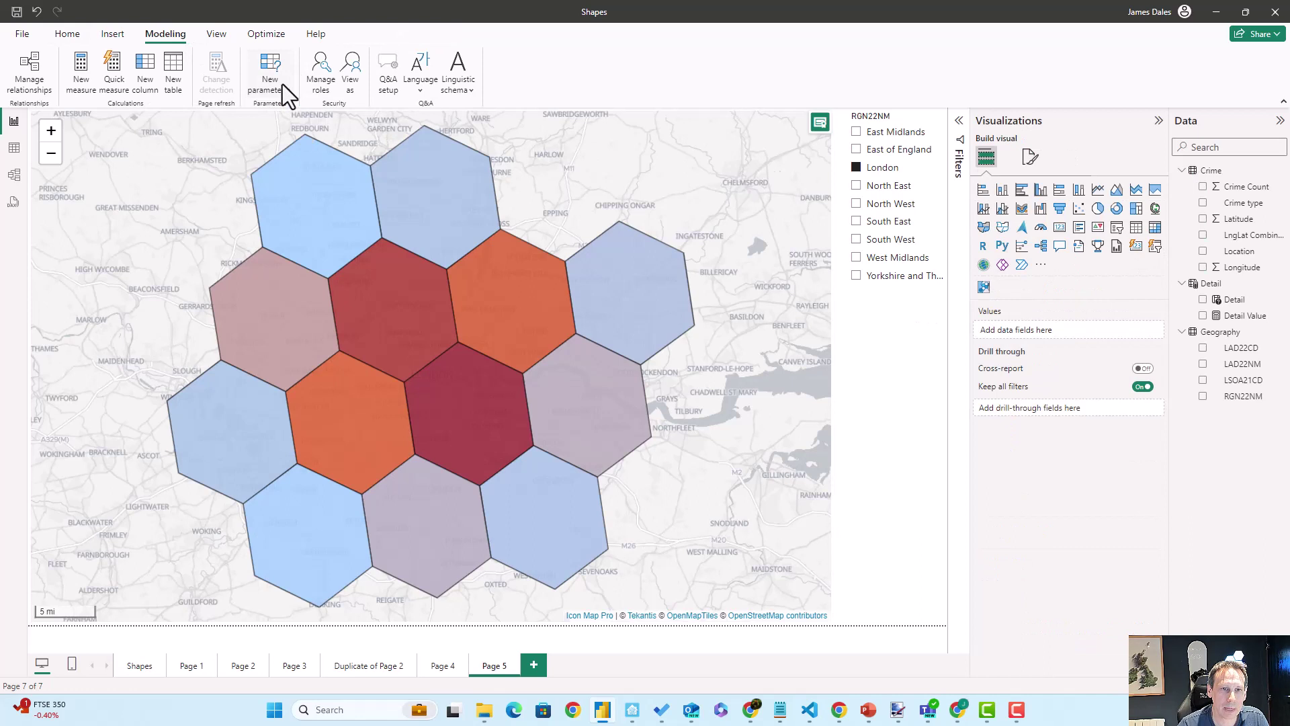
{"action": "left_click", "coordinate": [282, 84]}
{"action": "key", "text": "Escape"}
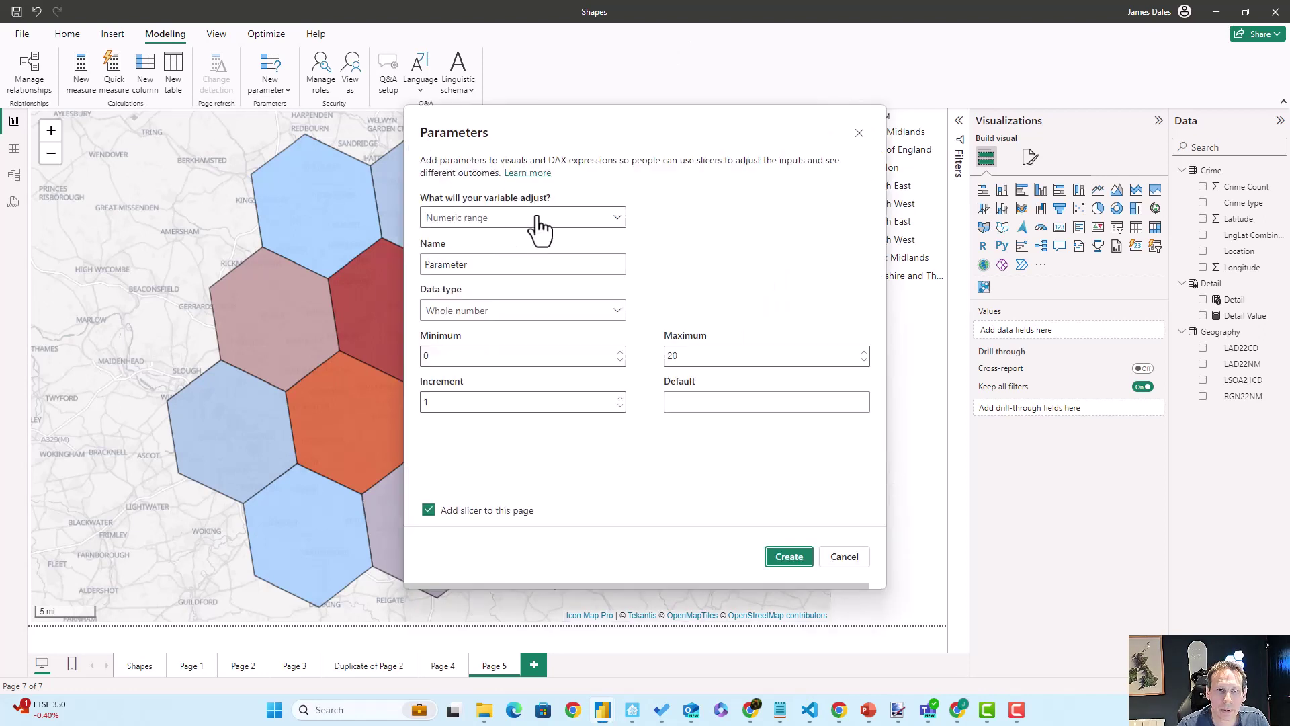
{"action": "left_click_drag", "start_coordinate": [495, 267], "coordinate": [420, 269]}
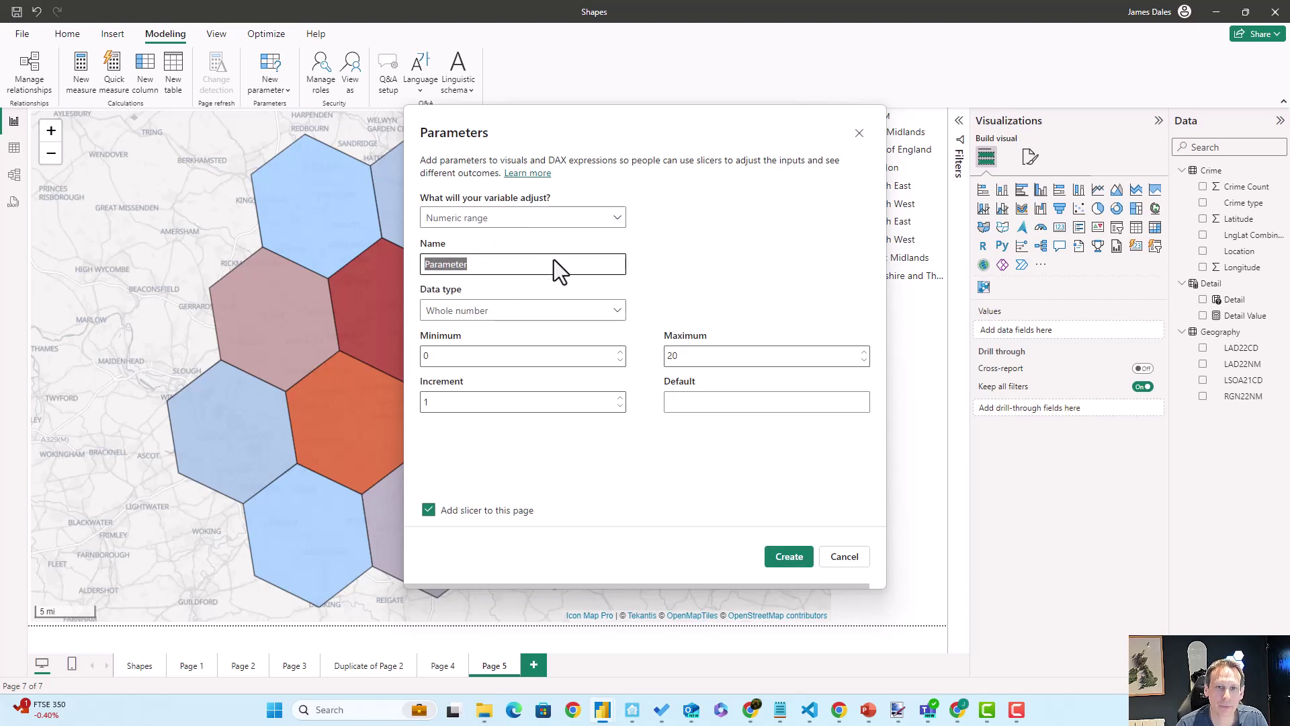
{"action": "type", "text": "L"}
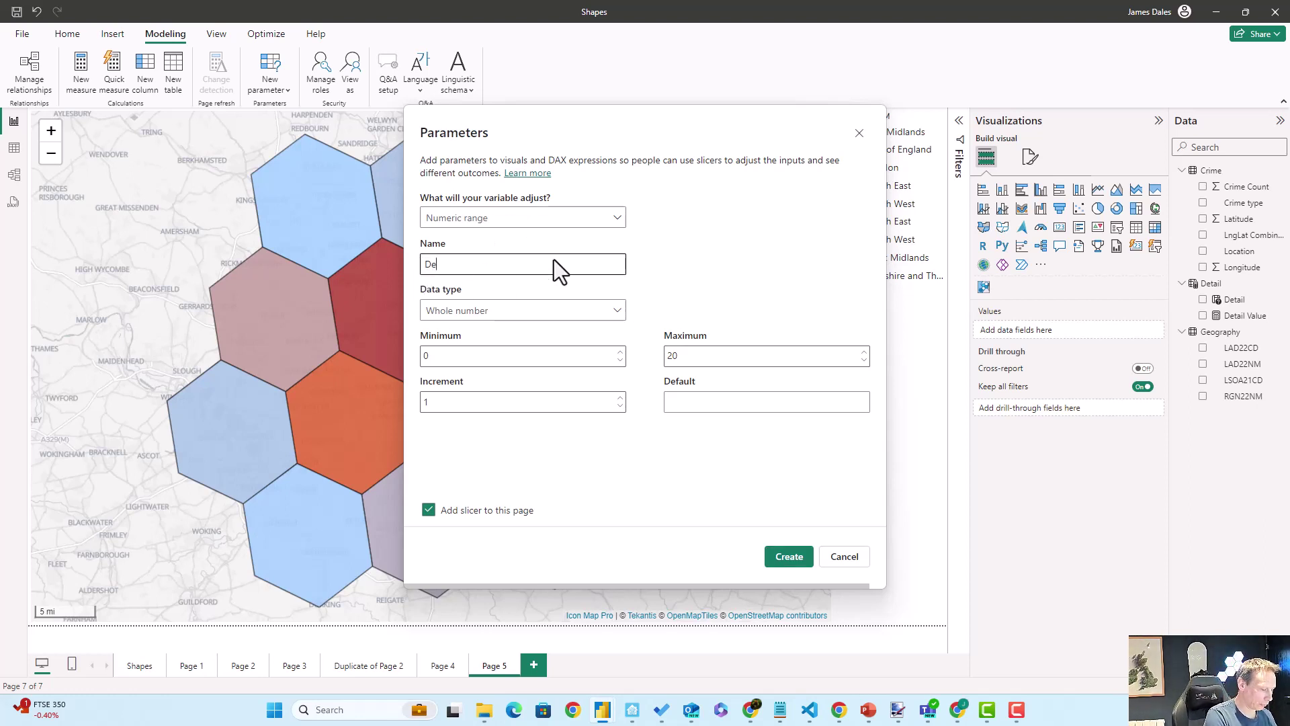
{"action": "key", "text": "BackSpace"}
{"action": "type", "text": "Level of Detail"}
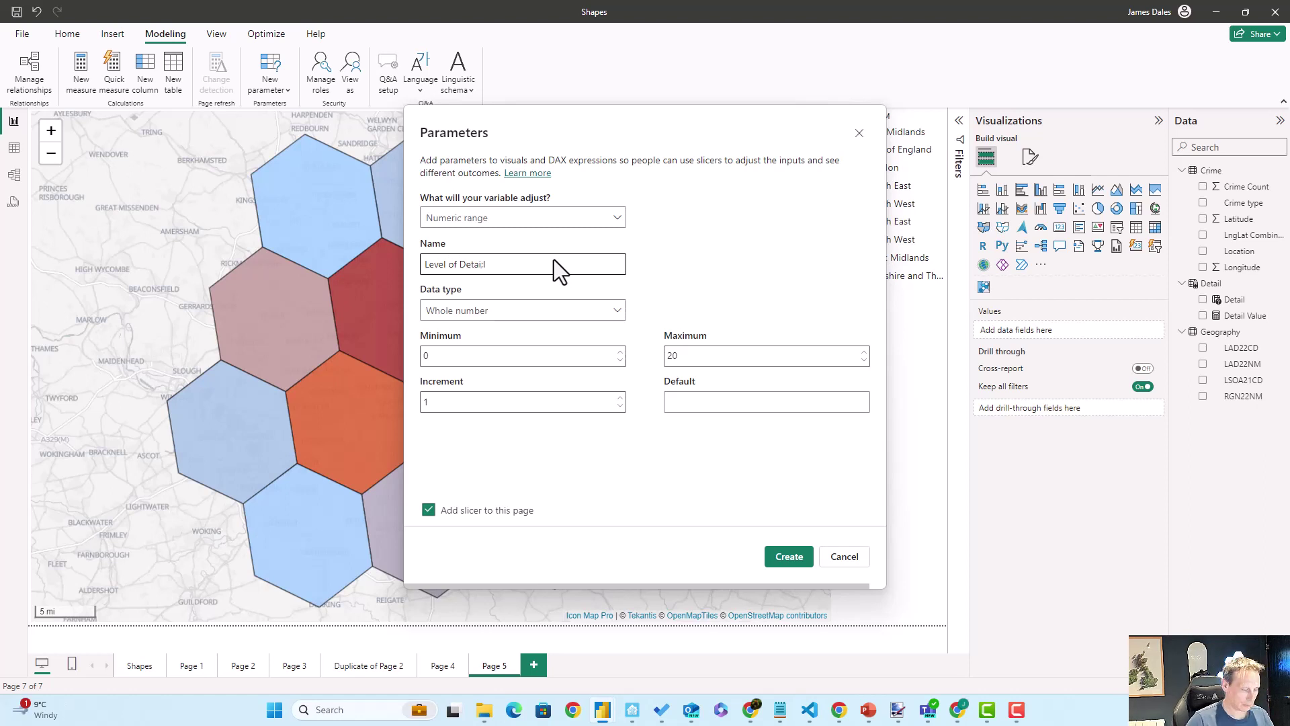
{"action": "key", "text": "BackSpace"}
{"action": "type", "text": "l"}
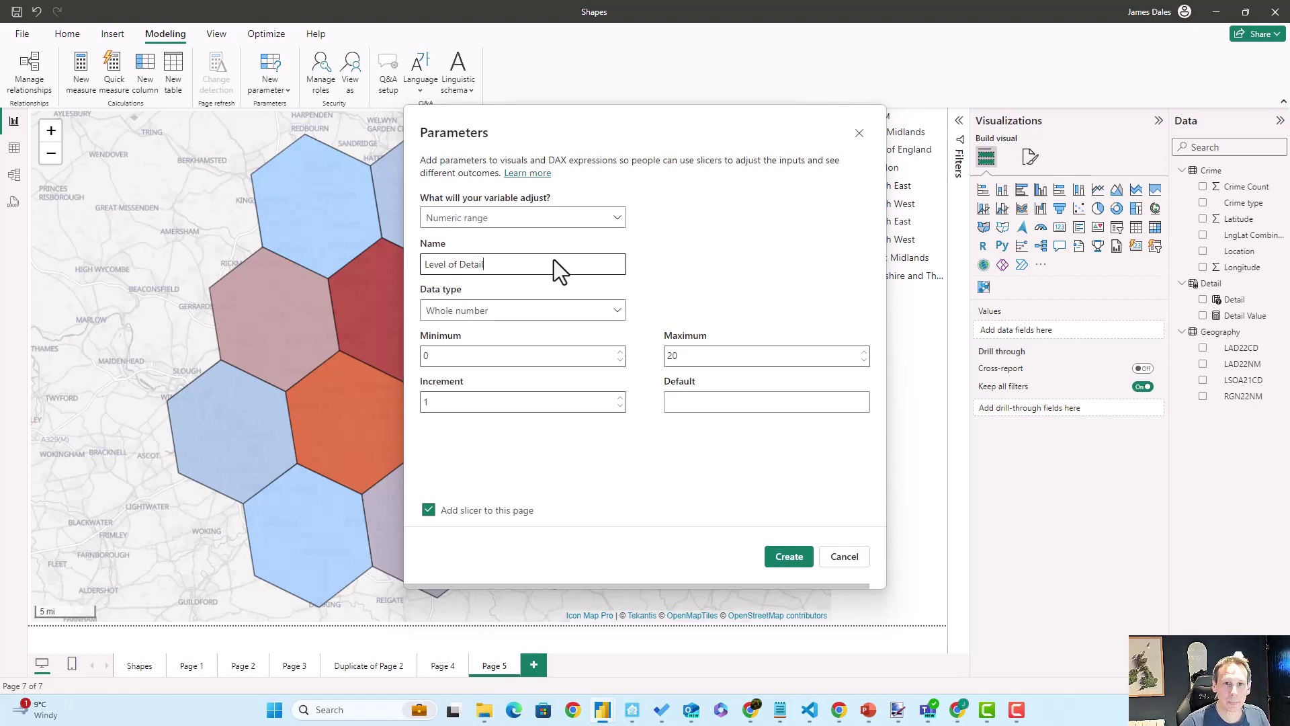
Give the parameter minimum 1, maximum 10 and default 5, create it with its slicer, and set the slicer to 5
{"action": "double_click", "coordinate": [437, 357]}
{"action": "type", "text": "1"}
{"action": "double_click", "coordinate": [669, 355]}
{"action": "type", "text": "10"}
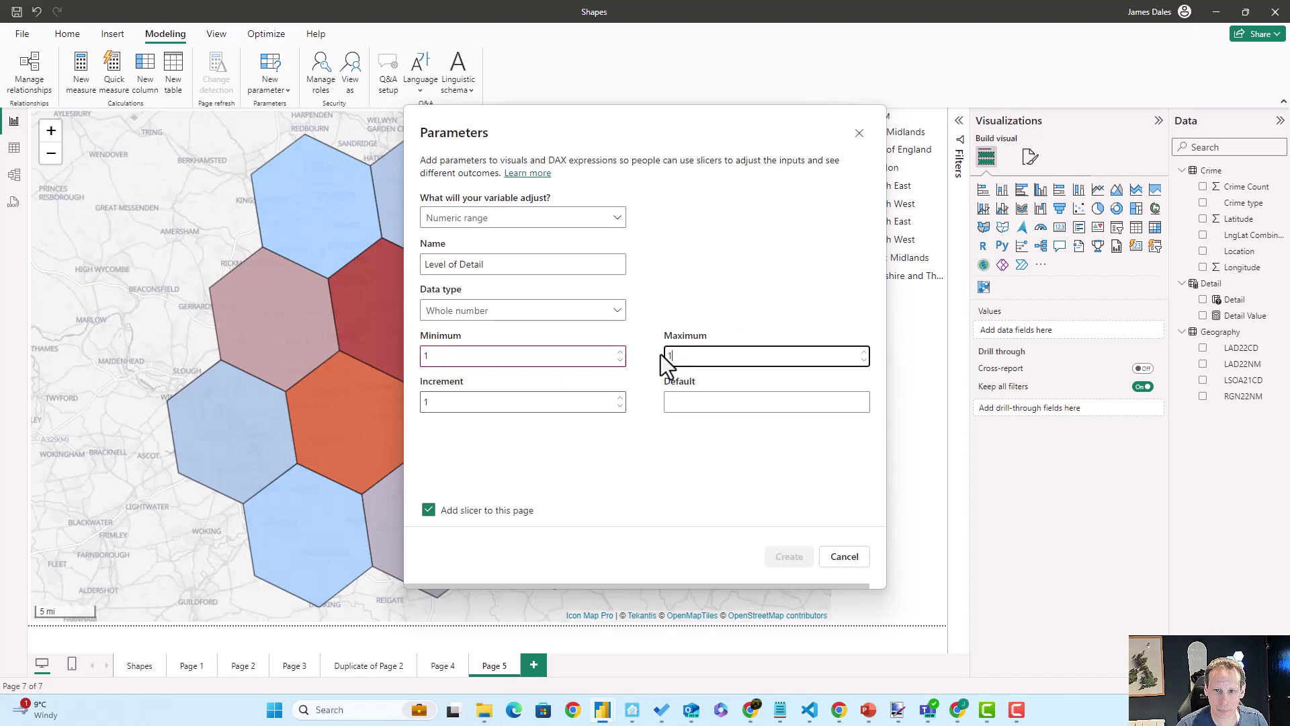
{"action": "left_click", "coordinate": [711, 398]}
{"action": "type", "text": "5"}
{"action": "left_click", "coordinate": [730, 467]}
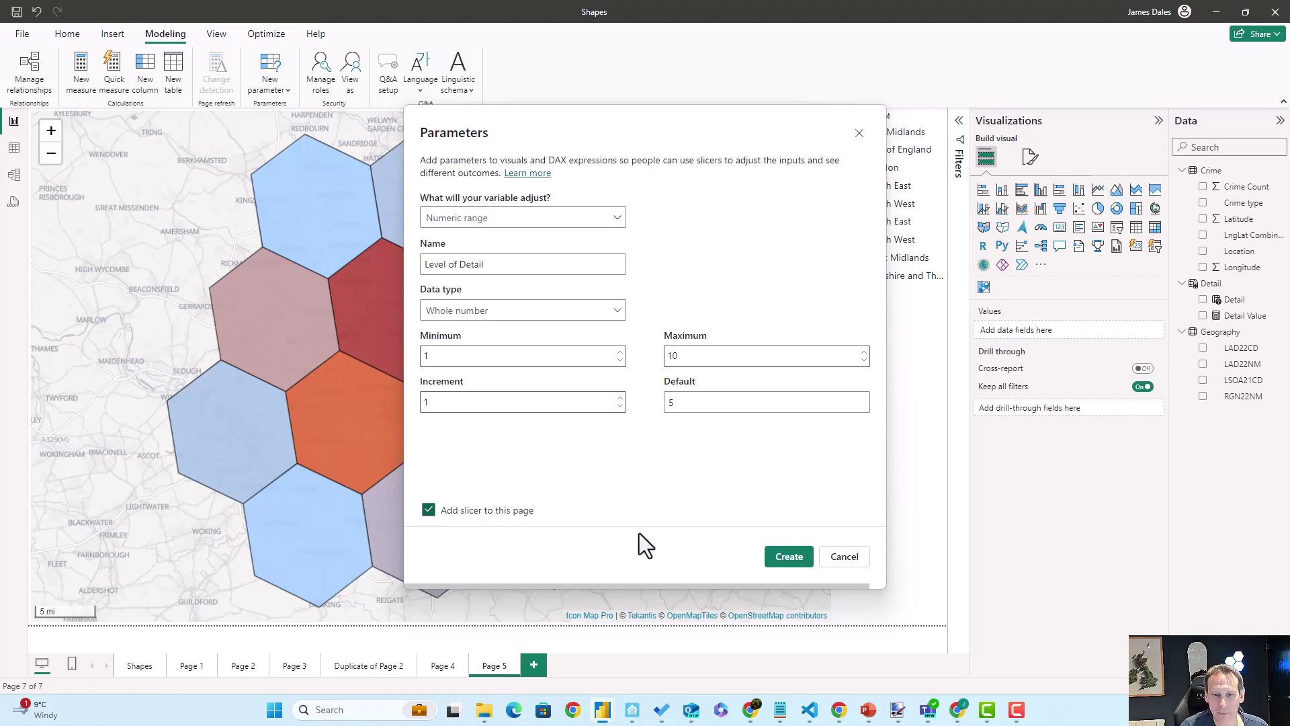
{"action": "left_click", "coordinate": [787, 564]}
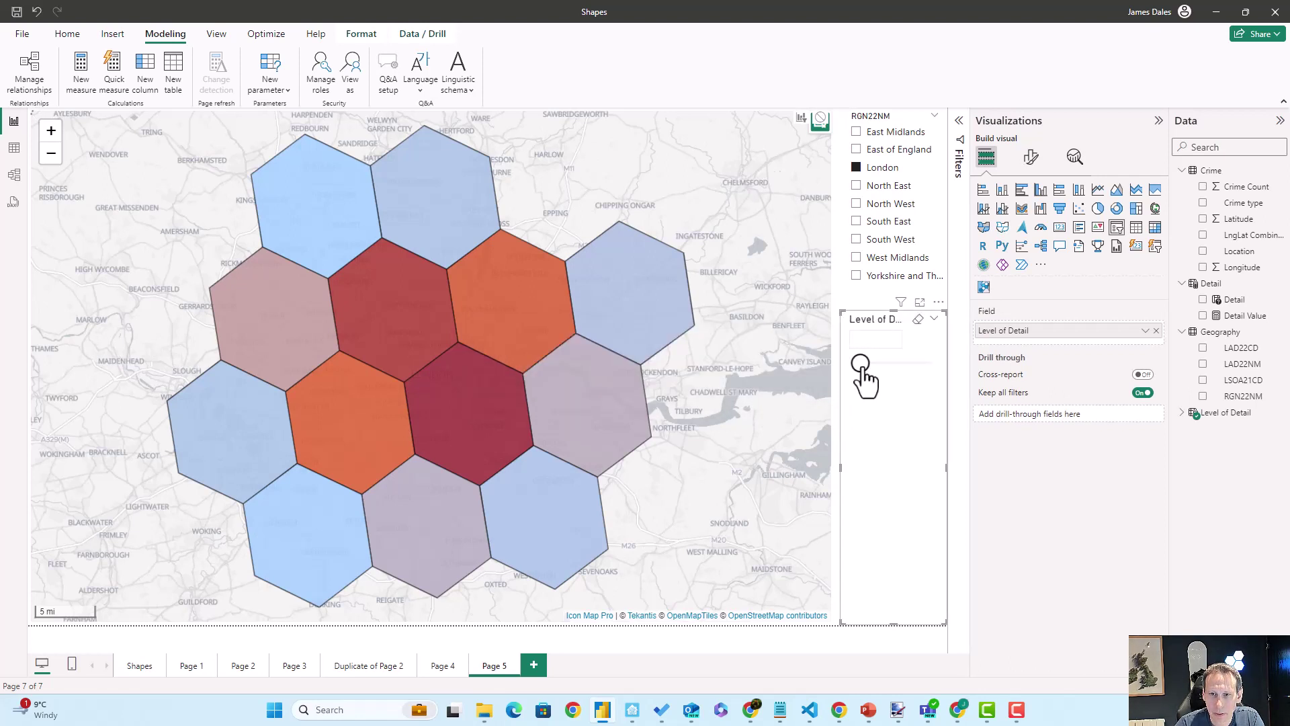
{"action": "left_click_drag", "start_coordinate": [885, 365], "coordinate": [890, 364]}
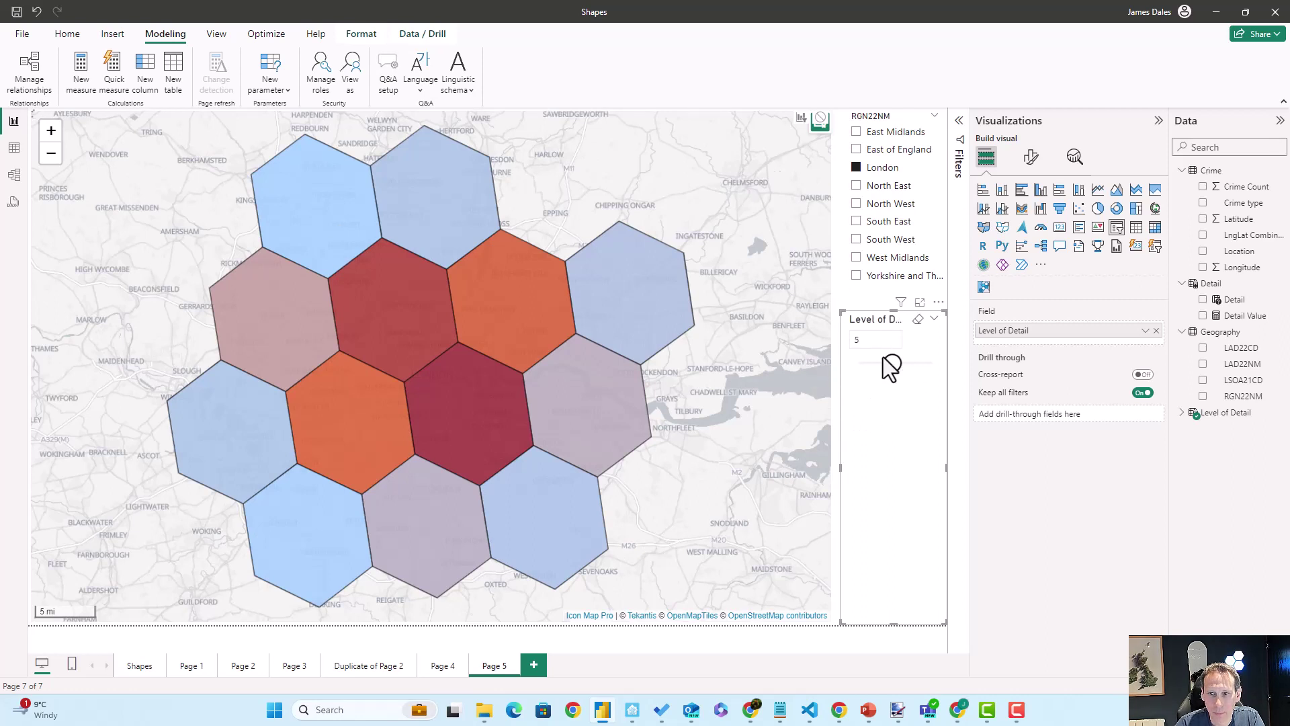
Bind the map's H3 Configuration Resolution, via its fx button, to the Level of Detail Value field
{"action": "left_click", "coordinate": [735, 195]}
{"action": "left_click", "coordinate": [1031, 159]}
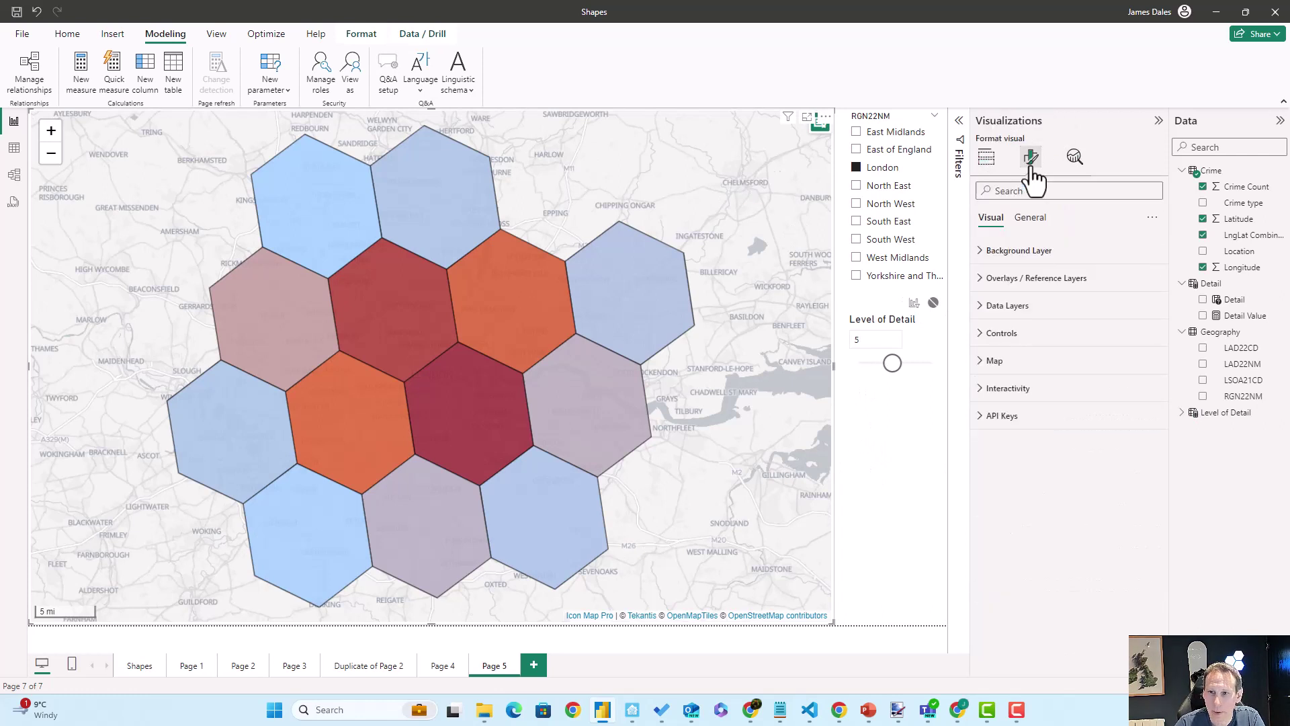
{"action": "left_click", "coordinate": [1011, 312]}
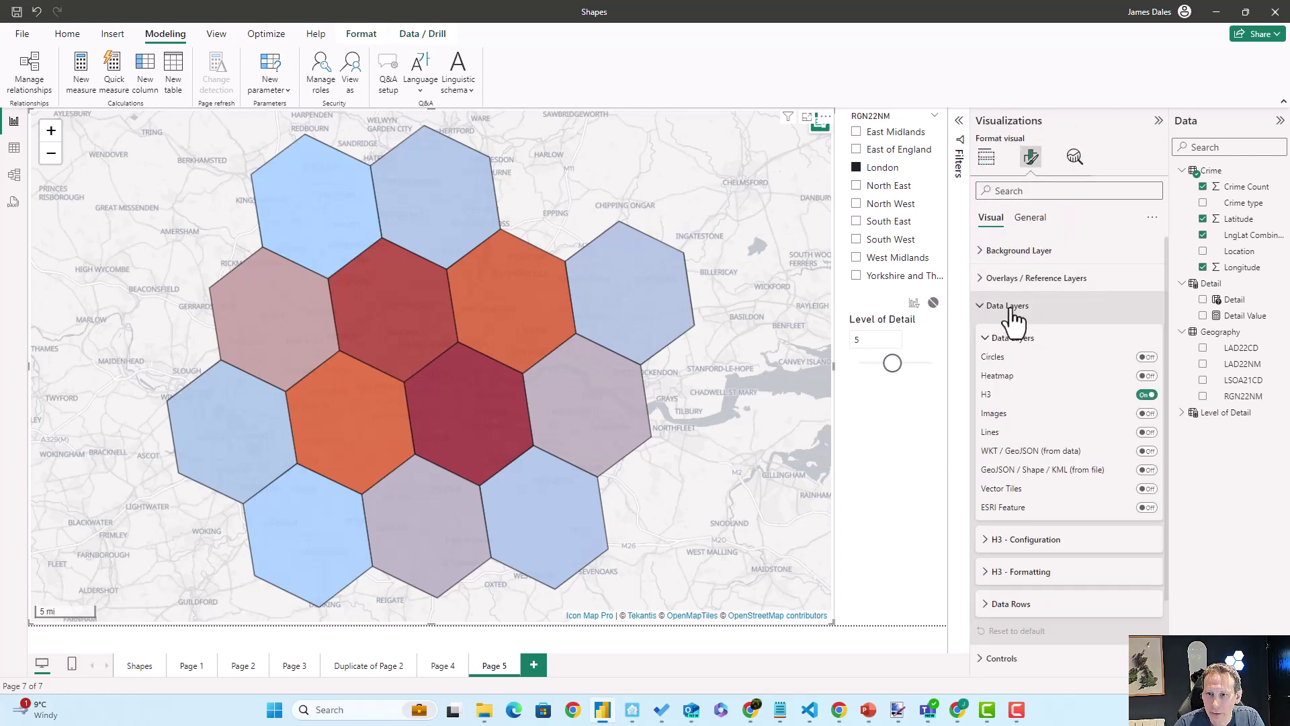
{"action": "left_click", "coordinate": [1020, 540]}
{"action": "scroll", "coordinate": [1146, 480], "scroll_direction": "down", "scroll_amount": 3}
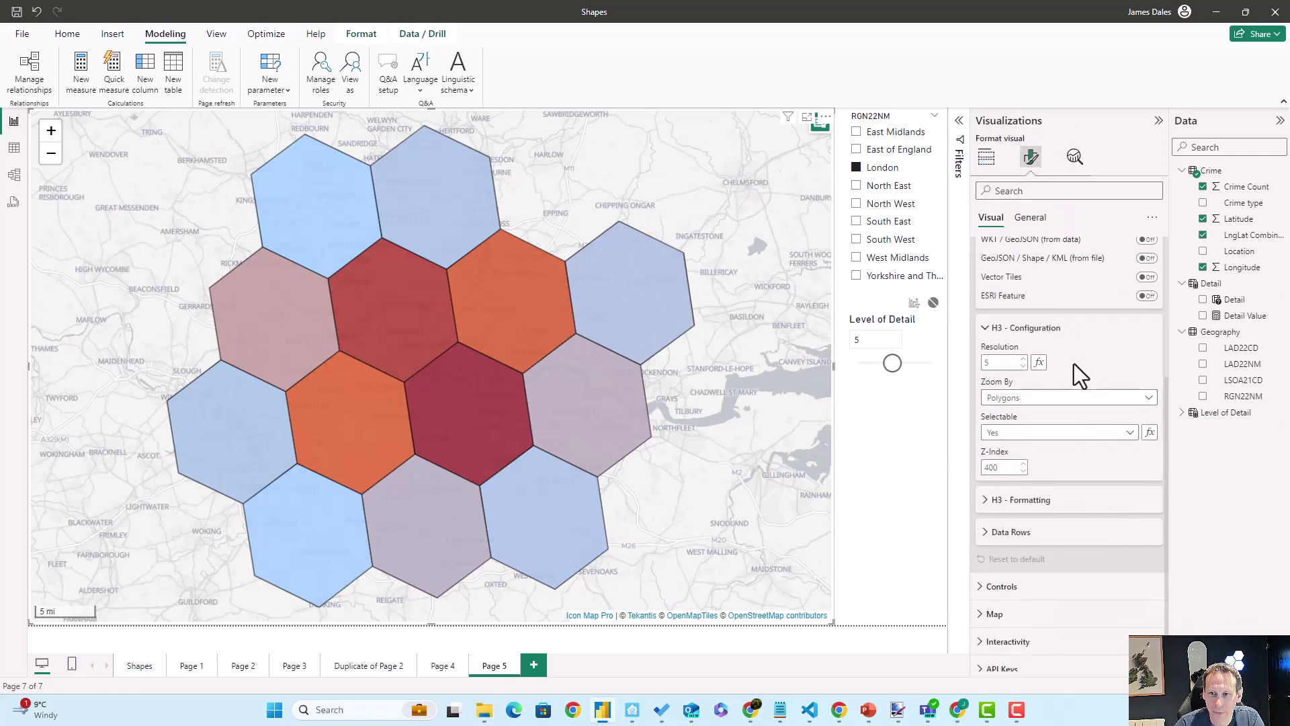
{"action": "left_click", "coordinate": [1038, 365]}
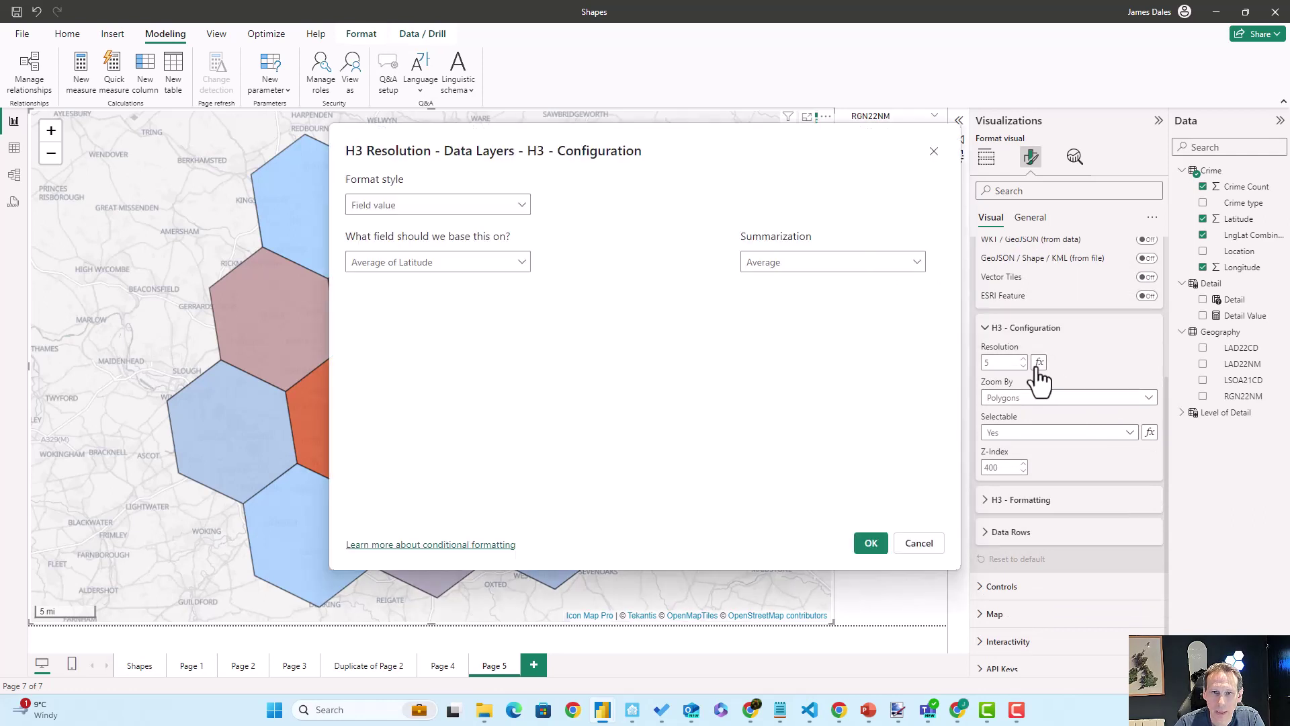
{"action": "left_click", "coordinate": [498, 262]}
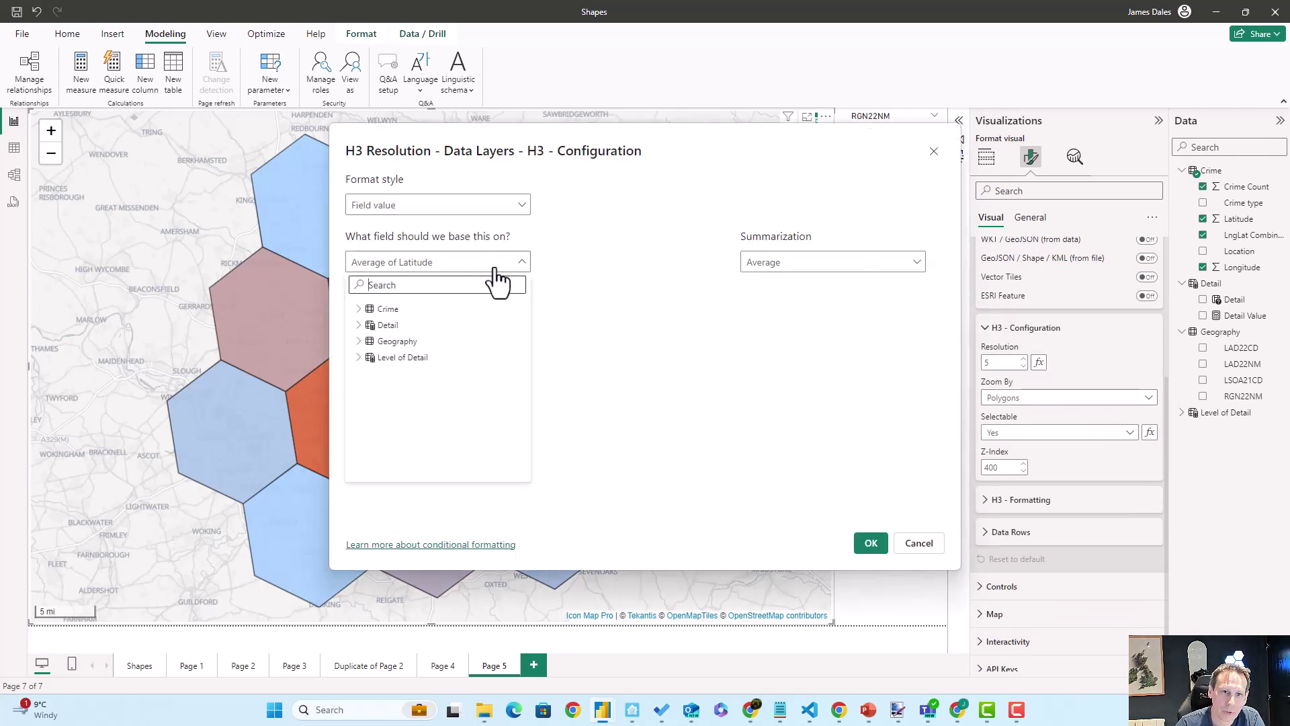
{"action": "left_click", "coordinate": [357, 358]}
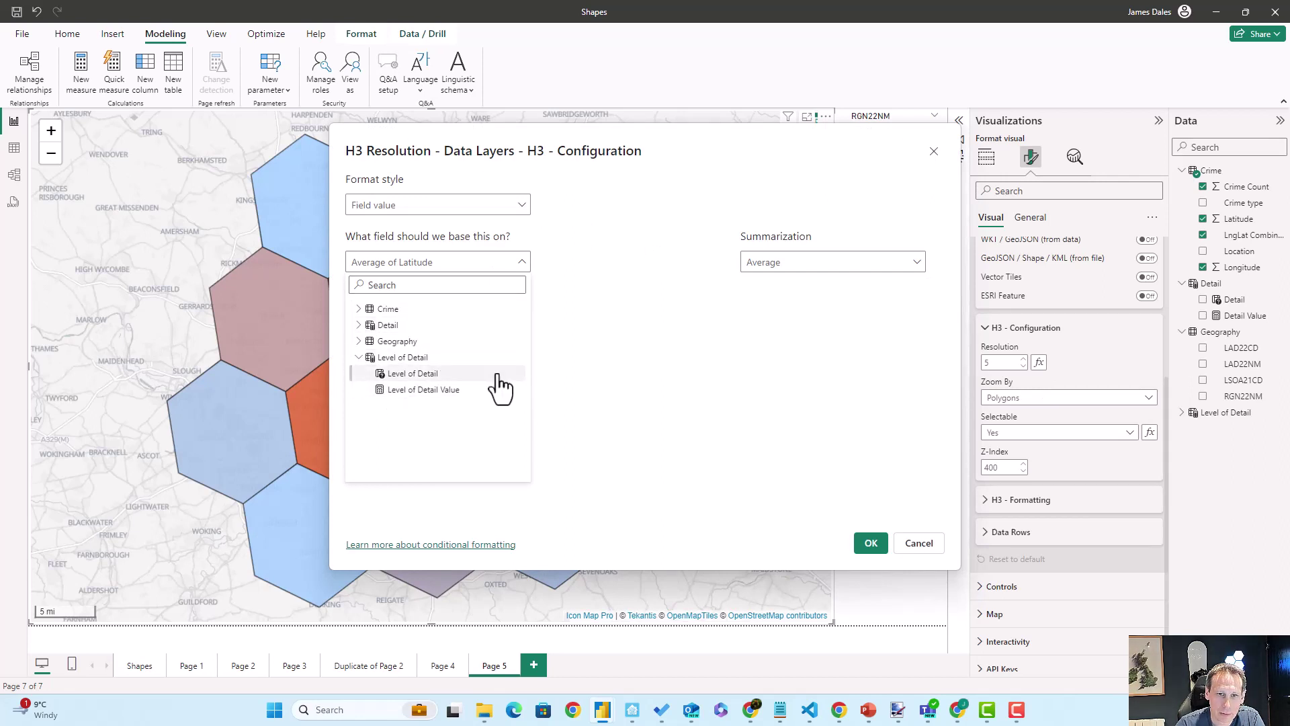
{"action": "left_click", "coordinate": [463, 390]}
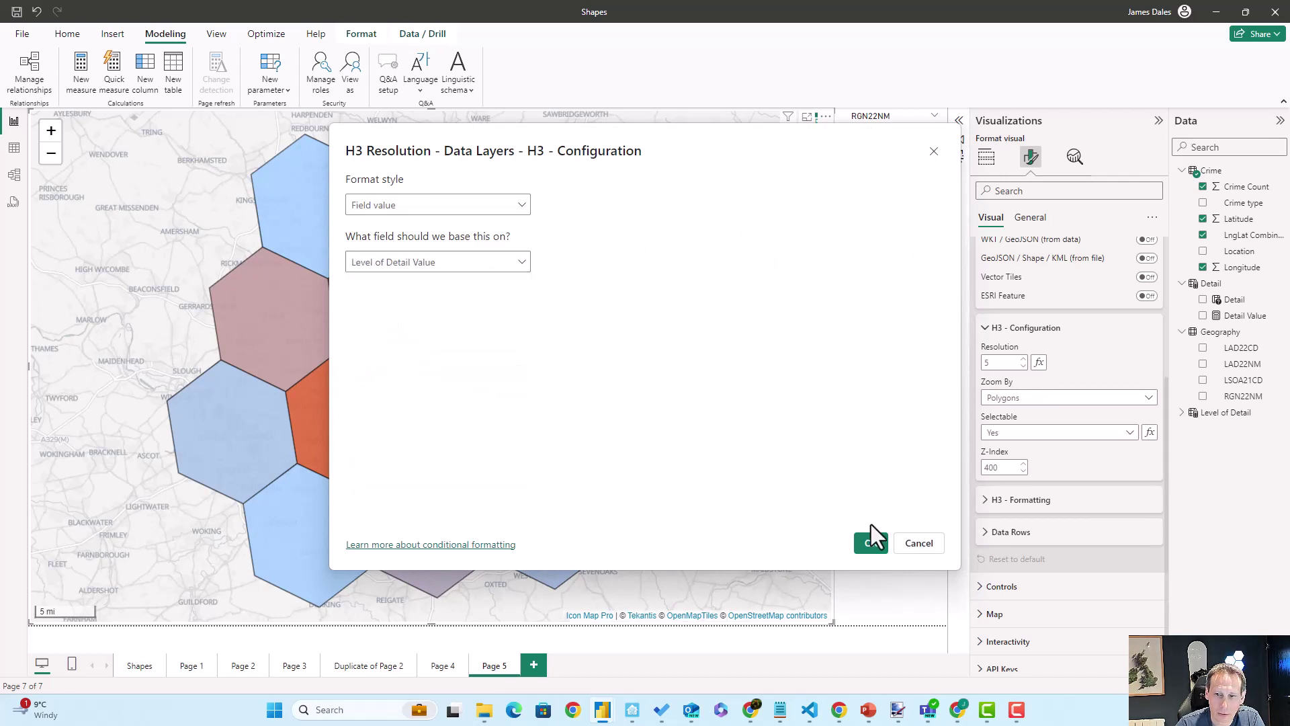
{"action": "left_click", "coordinate": [870, 544]}
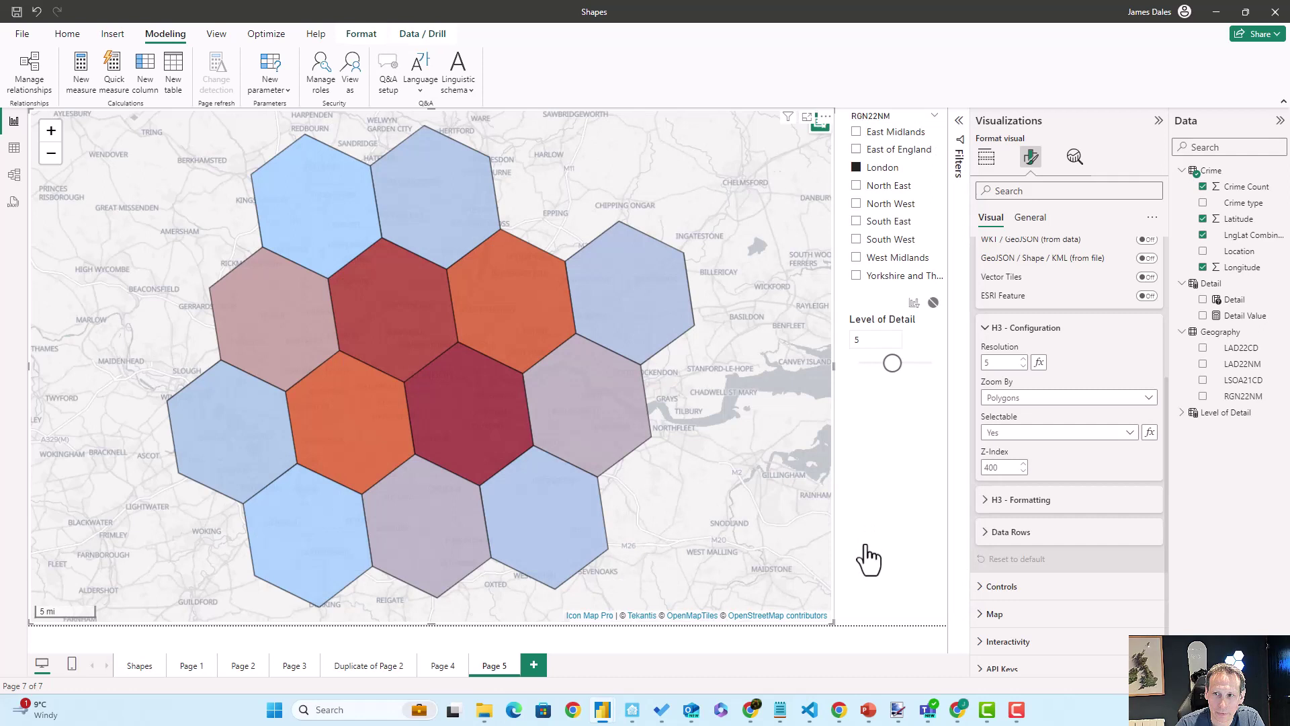
{"action": "left_click", "coordinate": [1182, 412]}
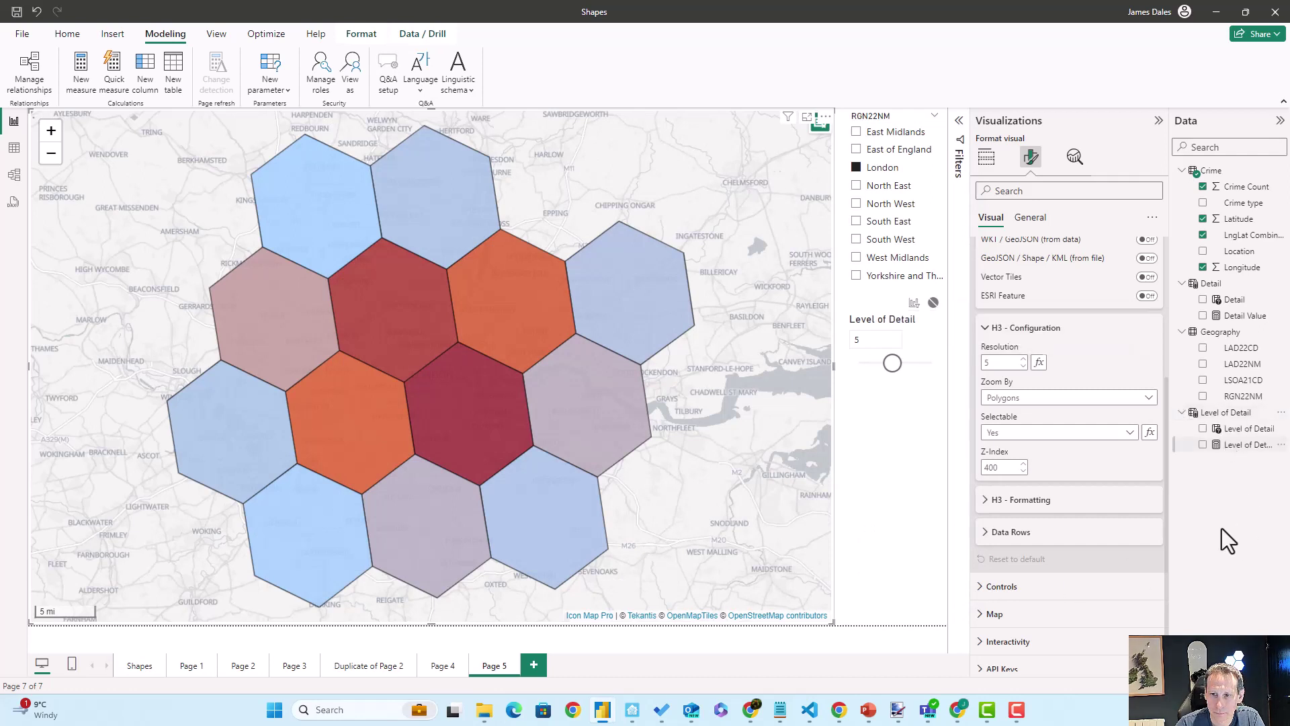
Try the Level of Detail slicer at 6 and 3, then leave it at 7
{"action": "left_click_drag", "start_coordinate": [892, 365], "coordinate": [925, 376]}
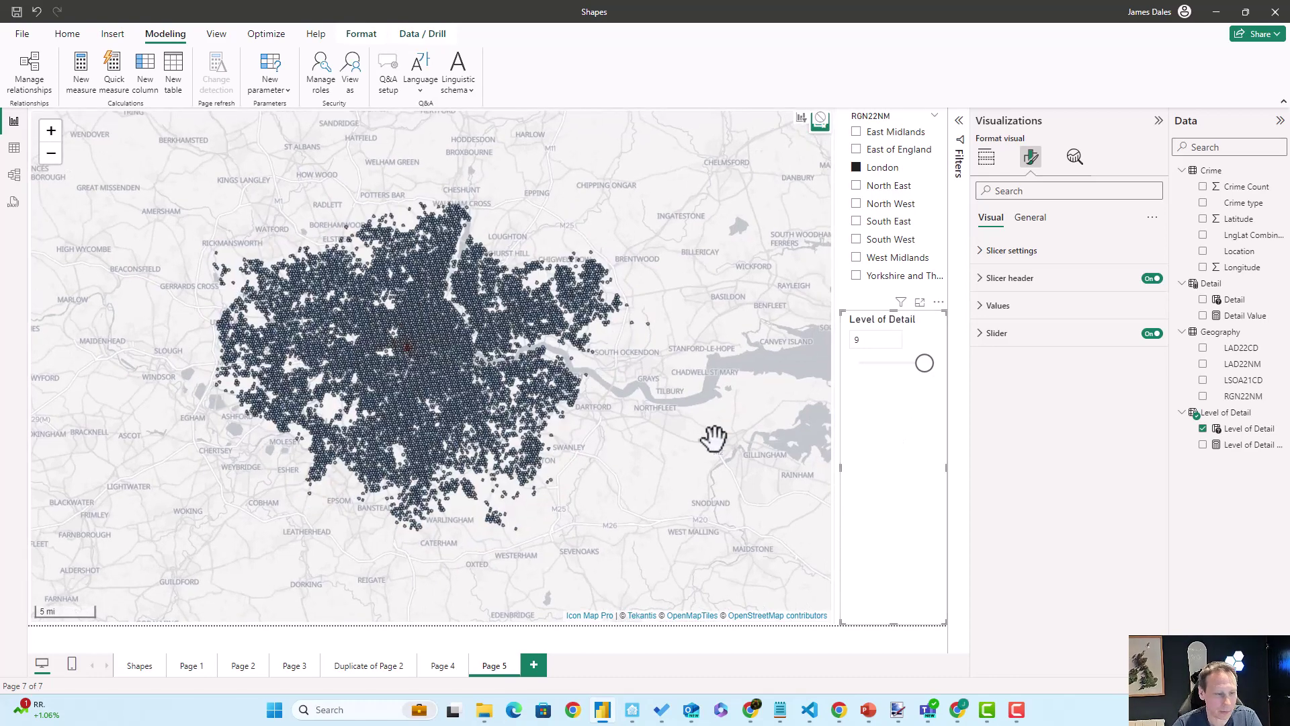
{"action": "left_click_drag", "start_coordinate": [394, 336], "coordinate": [460, 391]}
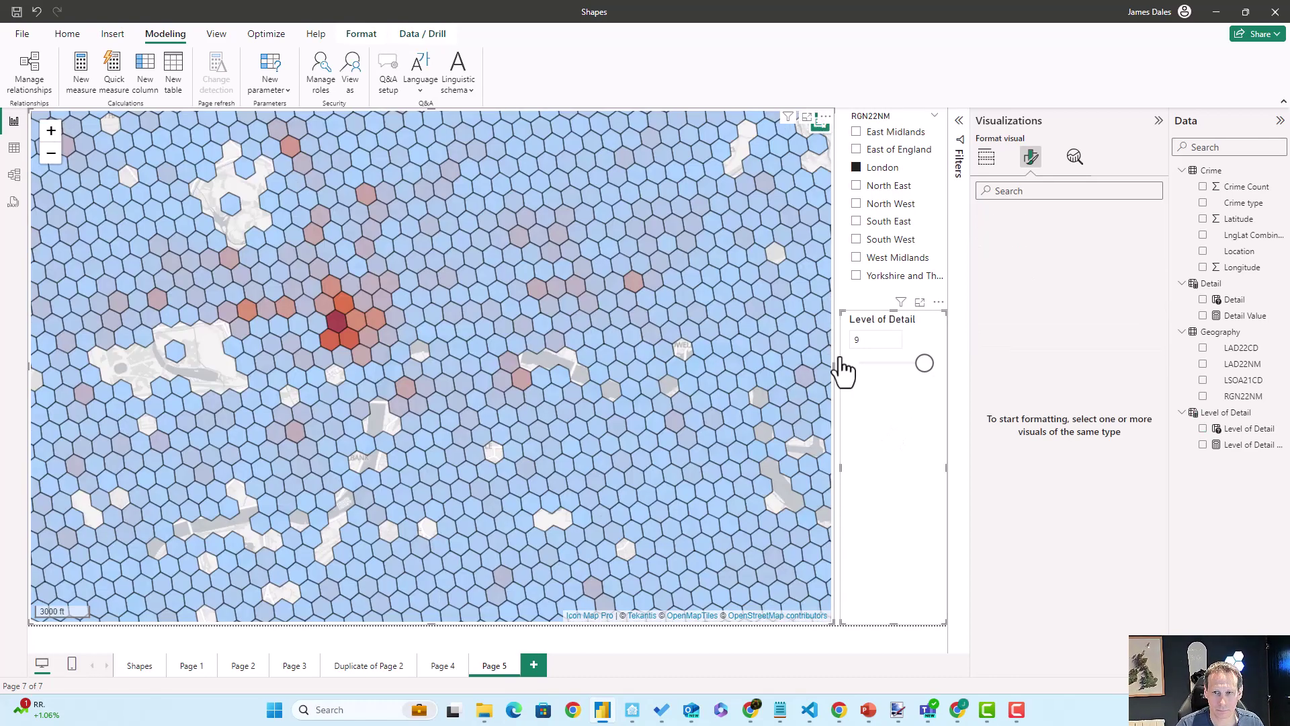
{"action": "left_click_drag", "start_coordinate": [923, 363], "coordinate": [875, 363]}
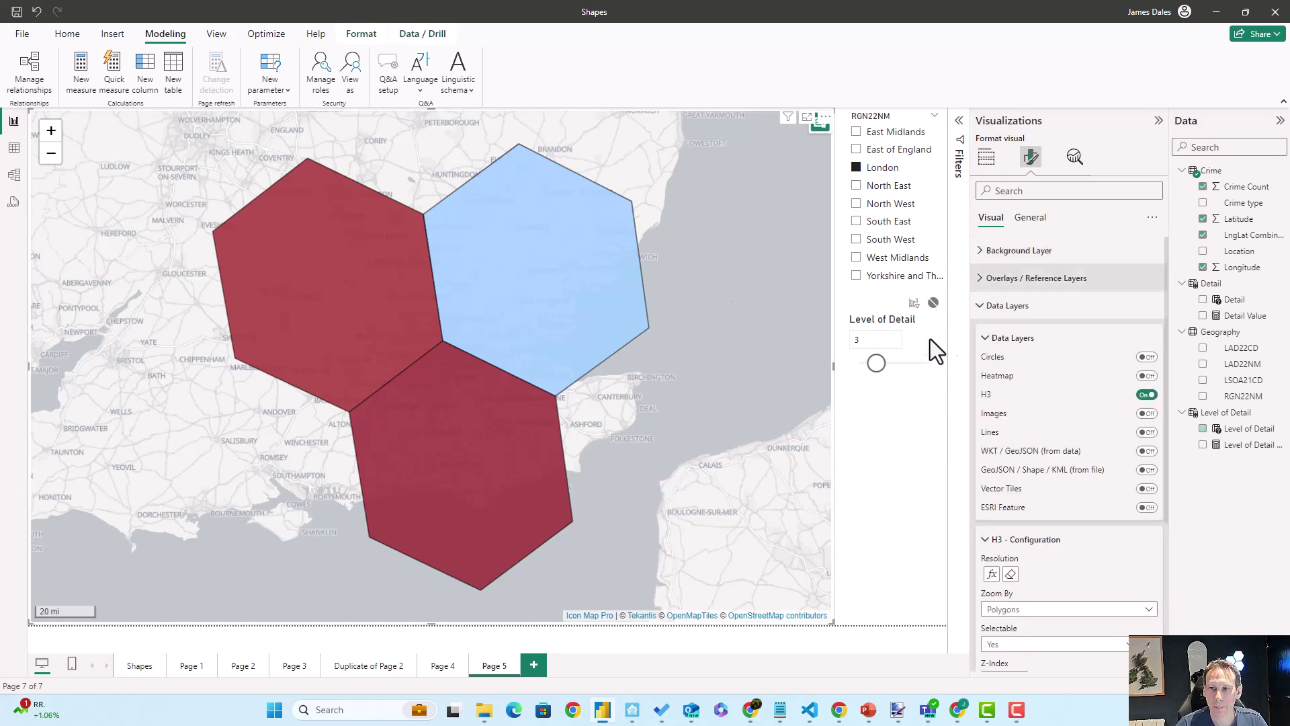
{"action": "left_click_drag", "start_coordinate": [876, 364], "coordinate": [910, 380]}
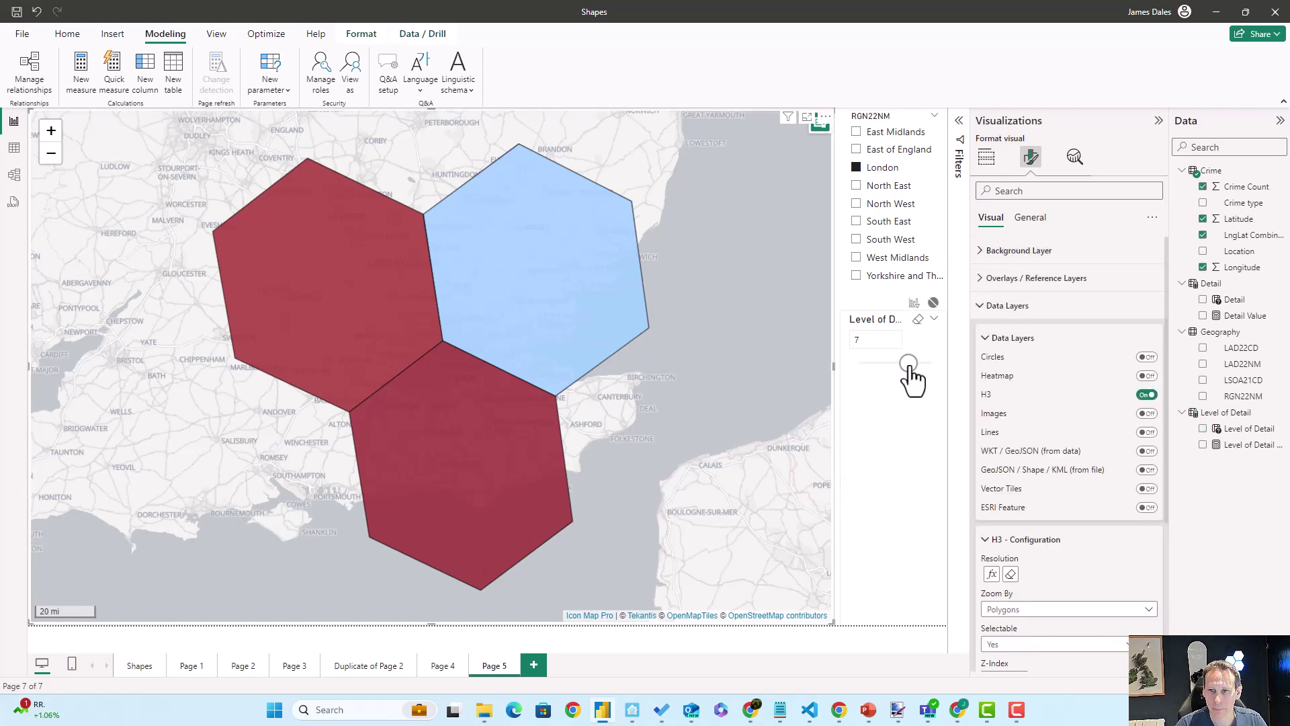
{"action": "left_click", "coordinate": [910, 376]}
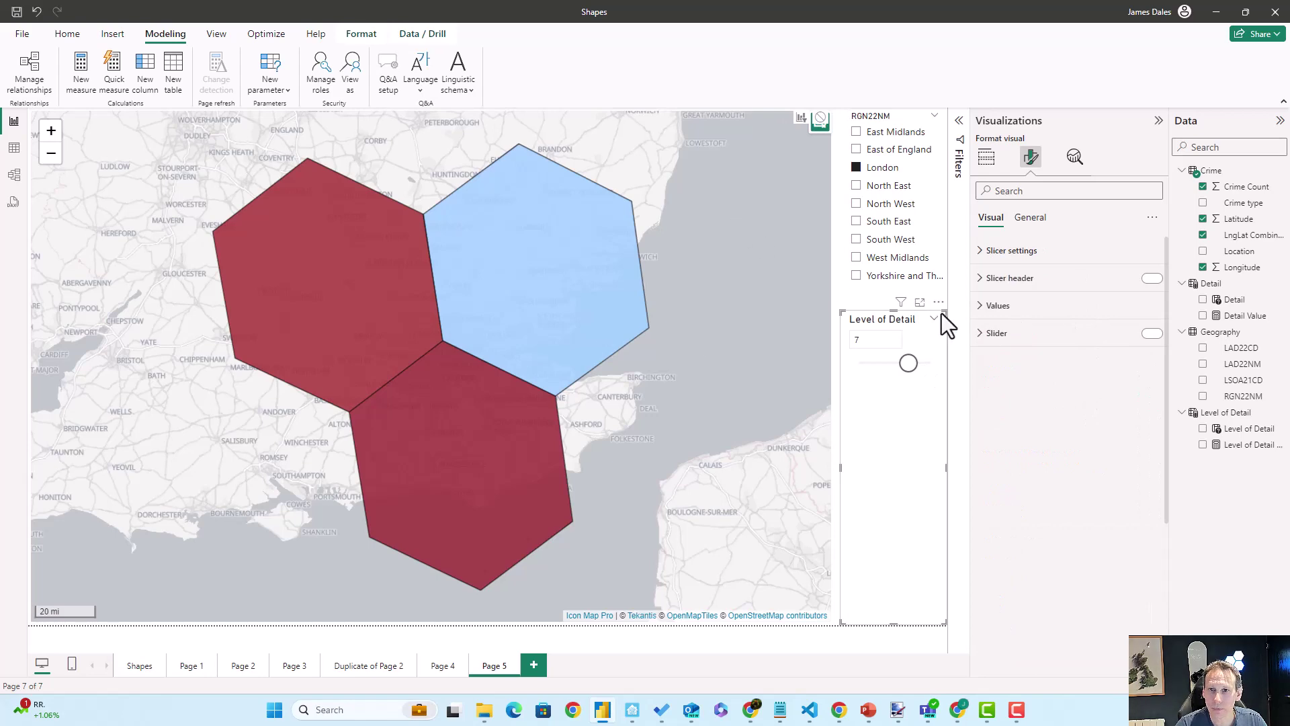
{"action": "left_click", "coordinate": [706, 262]}
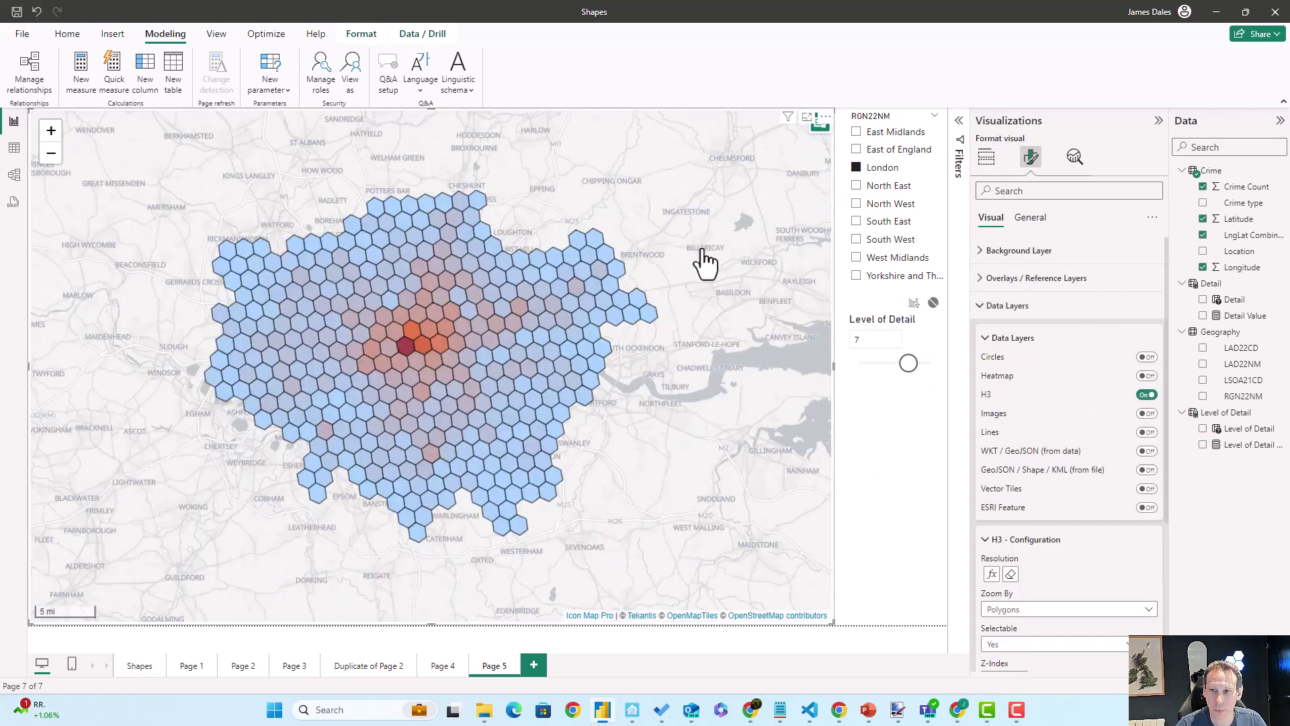
In H3 - Formatting, choose pale yellow for Mid Color and purple for End Color
{"action": "scroll", "coordinate": [1088, 349], "scroll_direction": "down", "scroll_amount": 5}
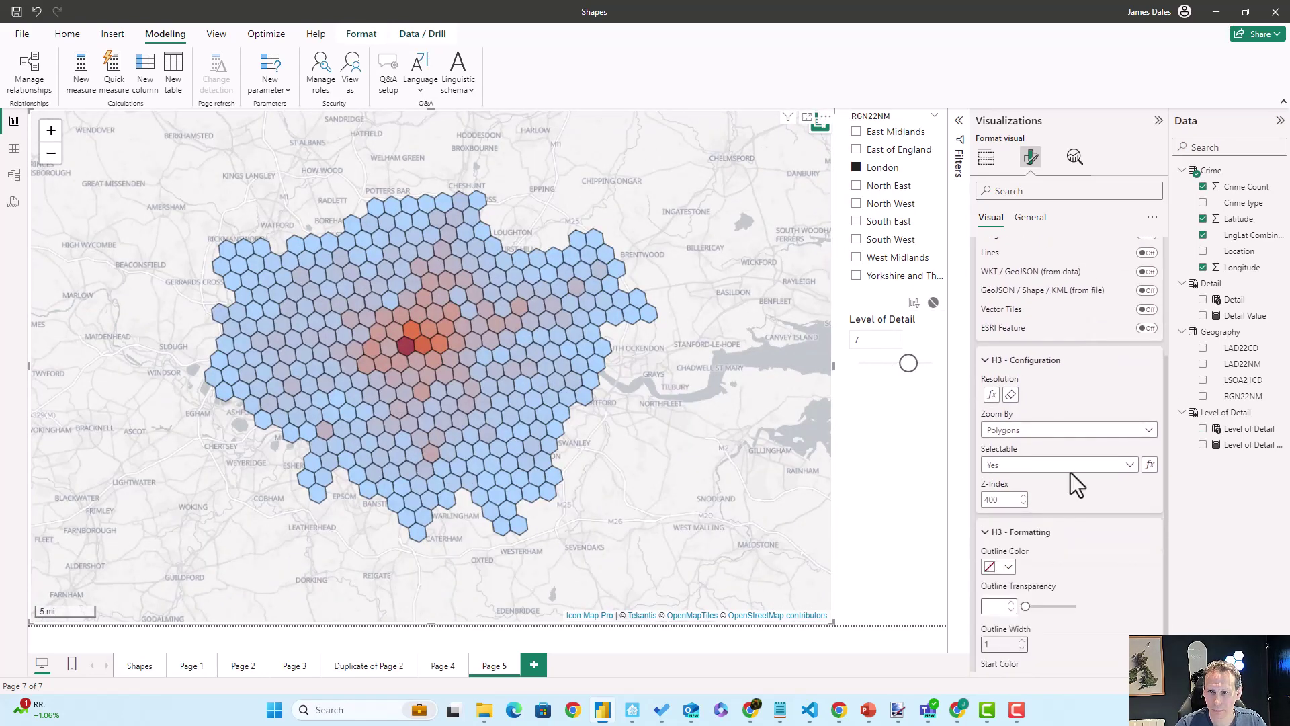
{"action": "scroll", "coordinate": [1082, 457], "scroll_direction": "down", "scroll_amount": 4}
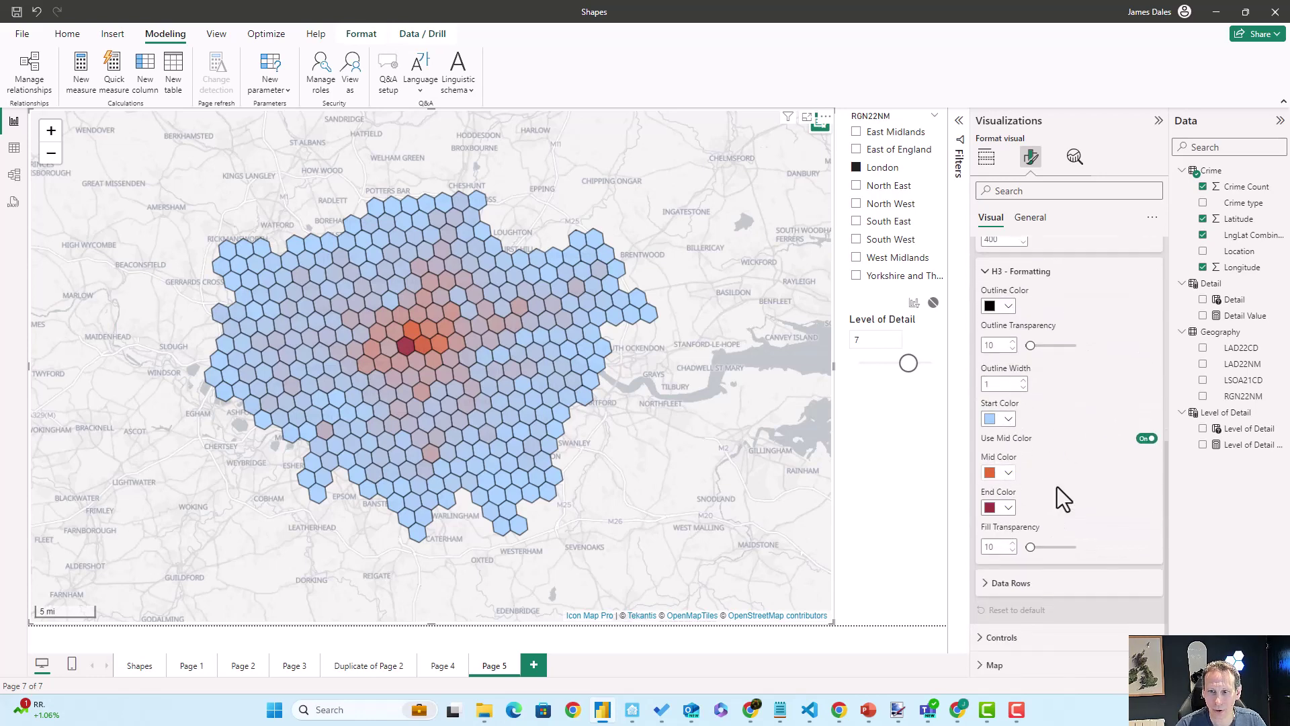
{"action": "left_click", "coordinate": [1009, 474]}
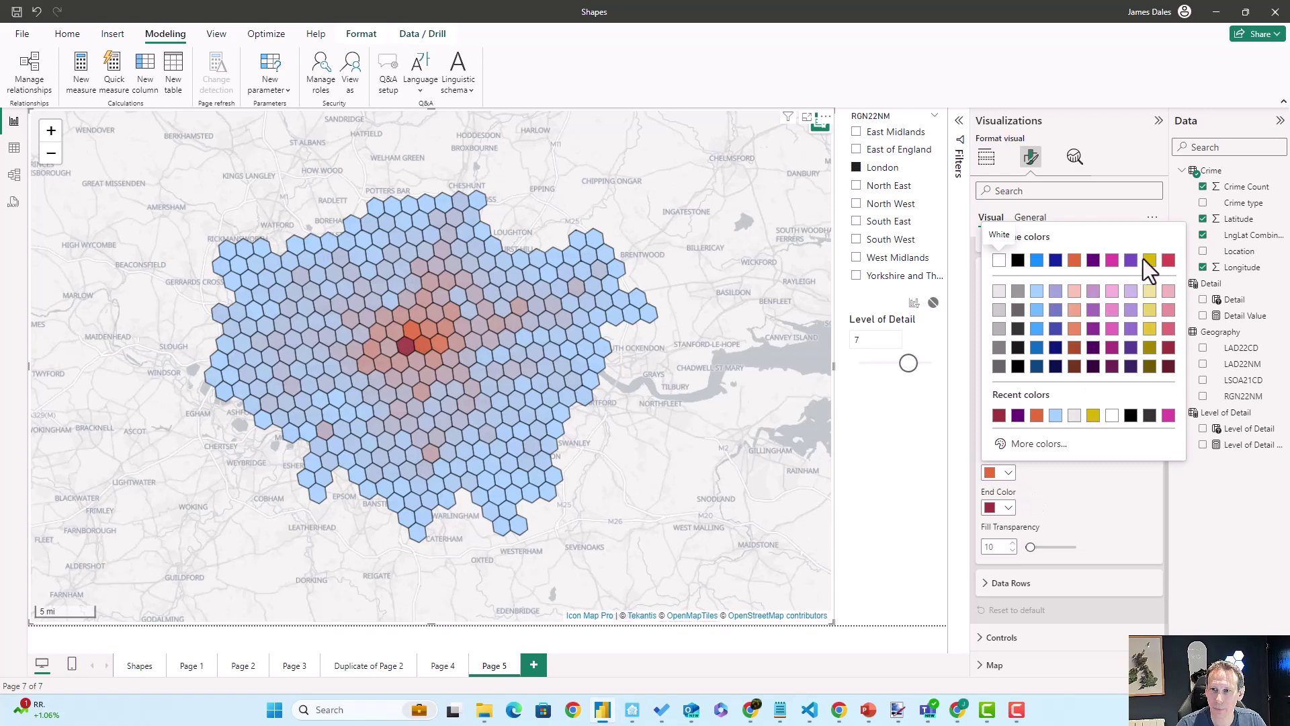
{"action": "left_click", "coordinate": [1144, 310]}
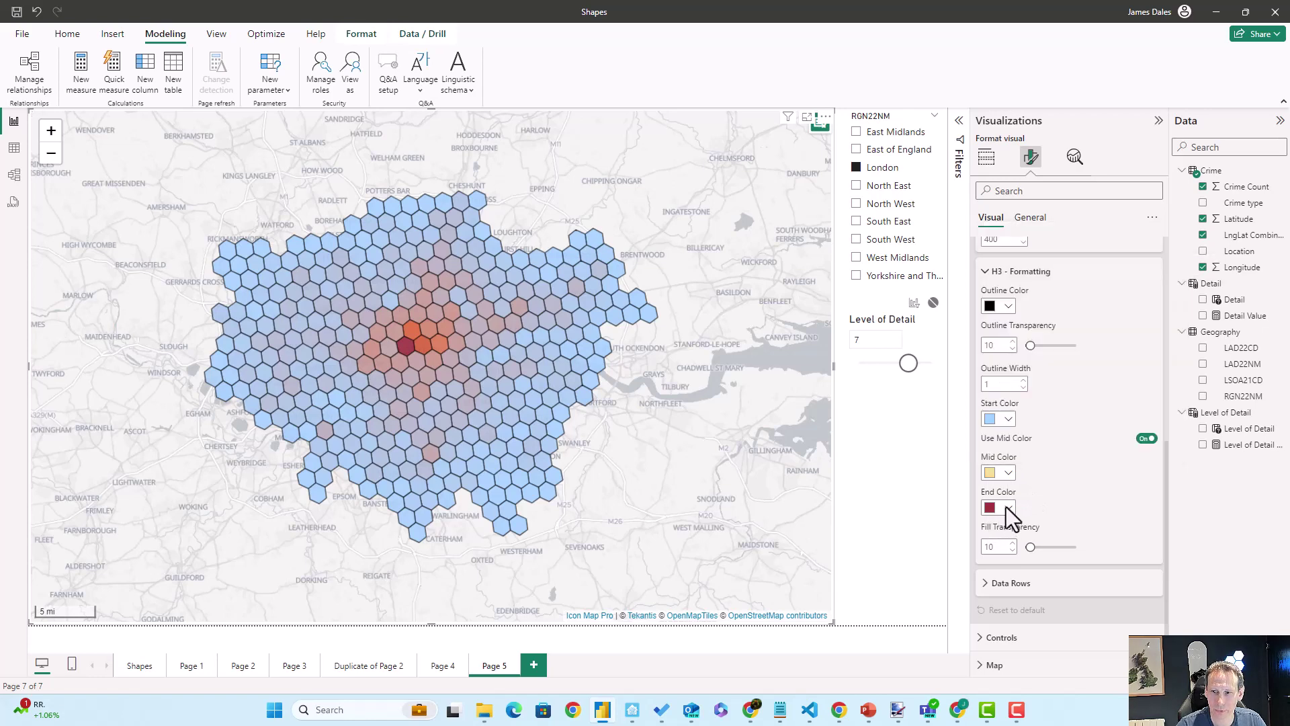
{"action": "left_click", "coordinate": [1007, 508]}
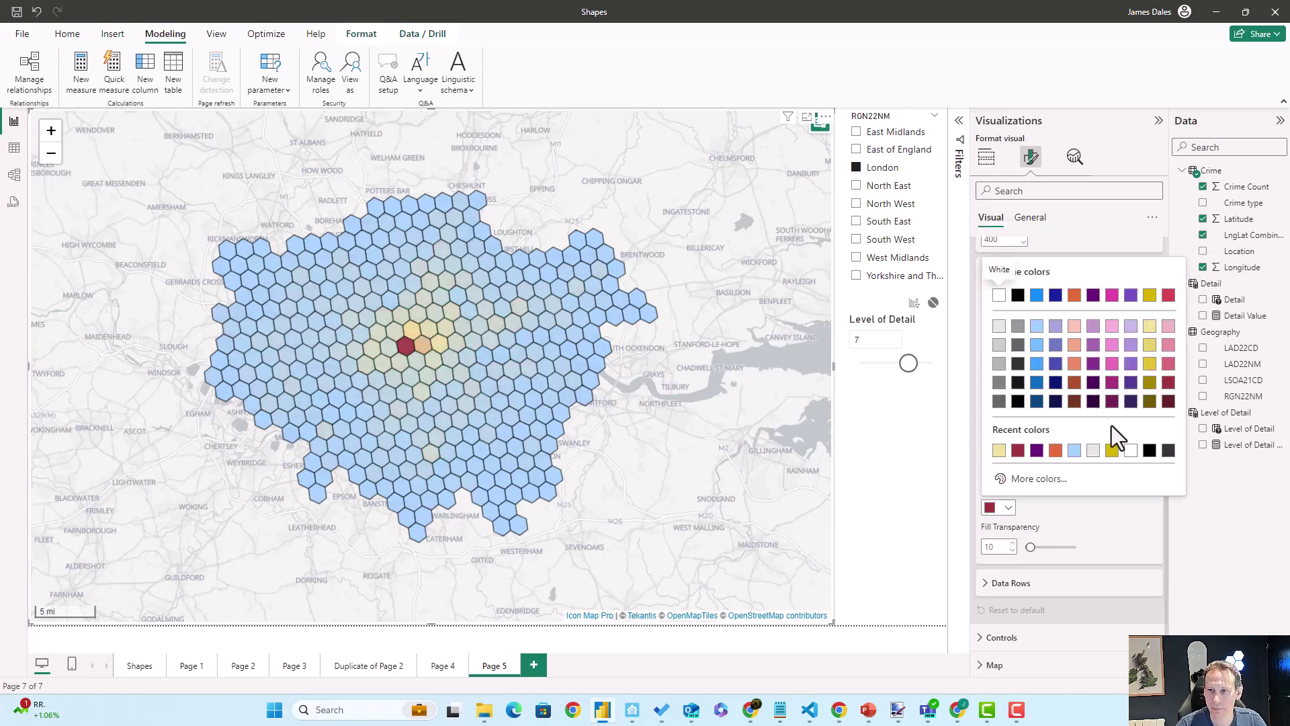
{"action": "left_click", "coordinate": [1093, 363]}
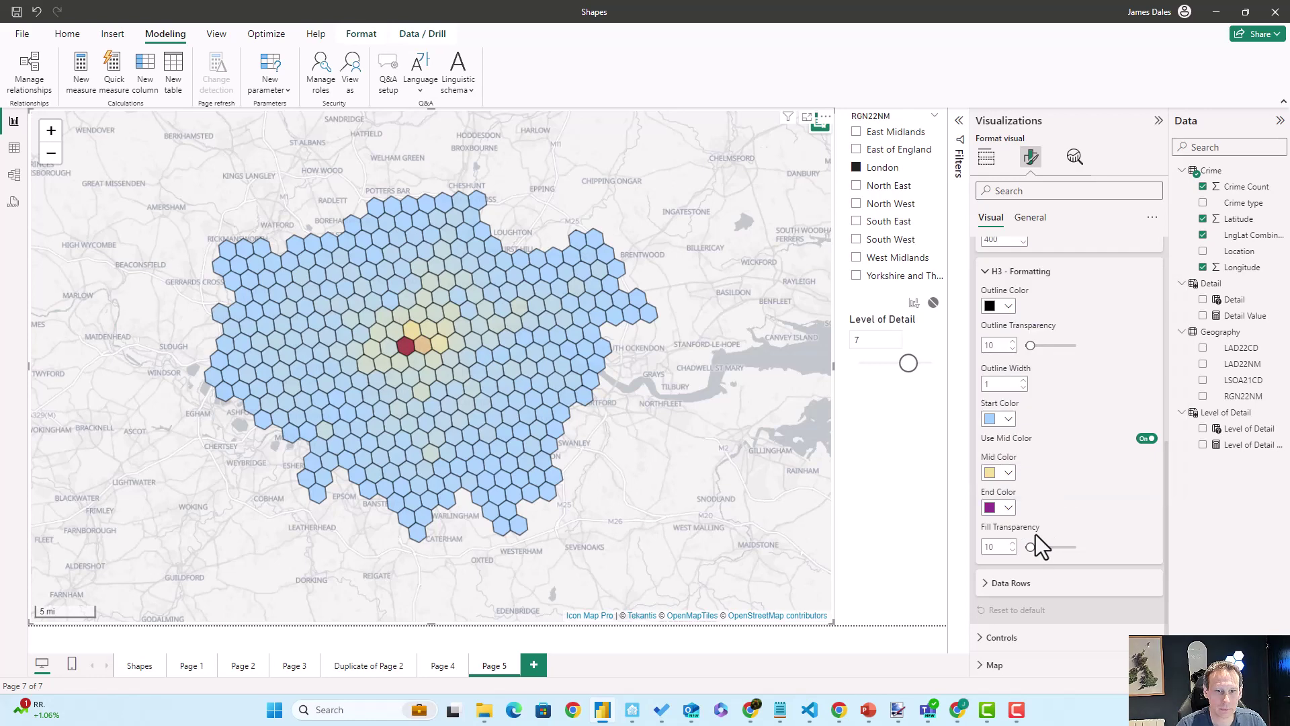